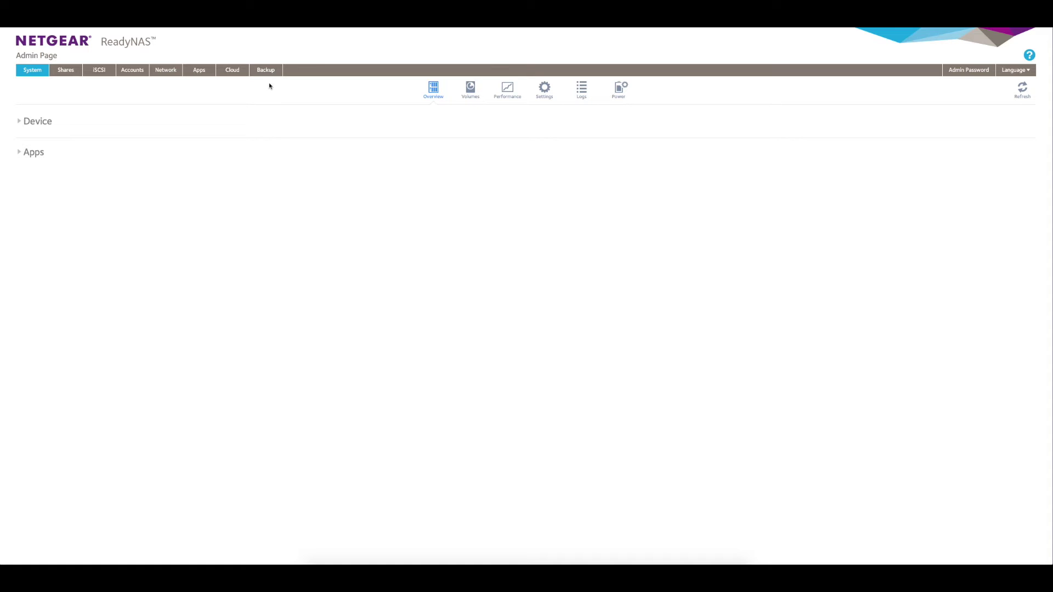
# Look over the NAS's installed apps and the apps available to install
pyautogui.click(199, 71)
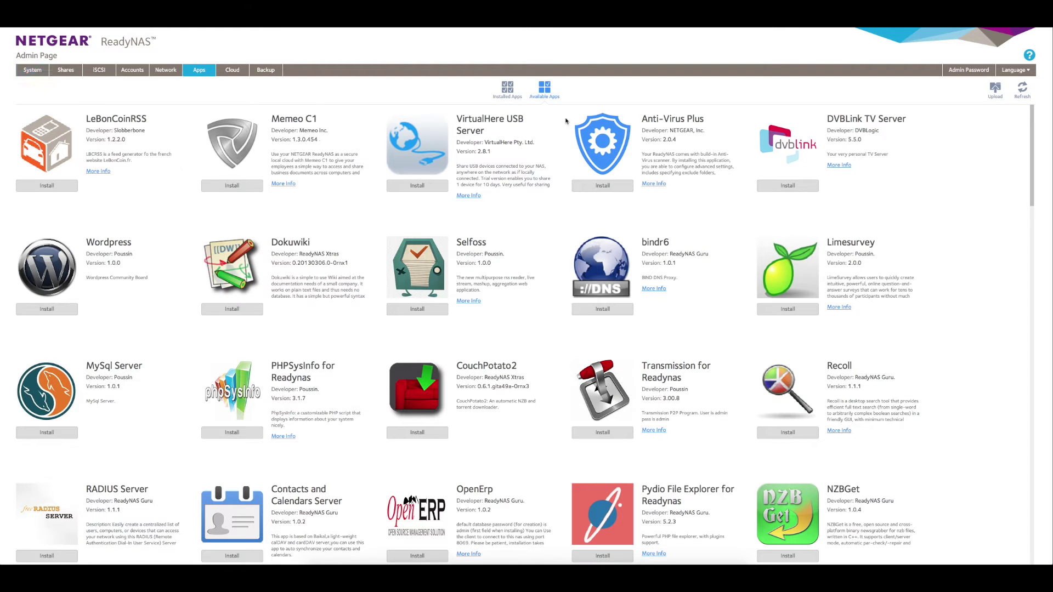
pyautogui.click(510, 92)
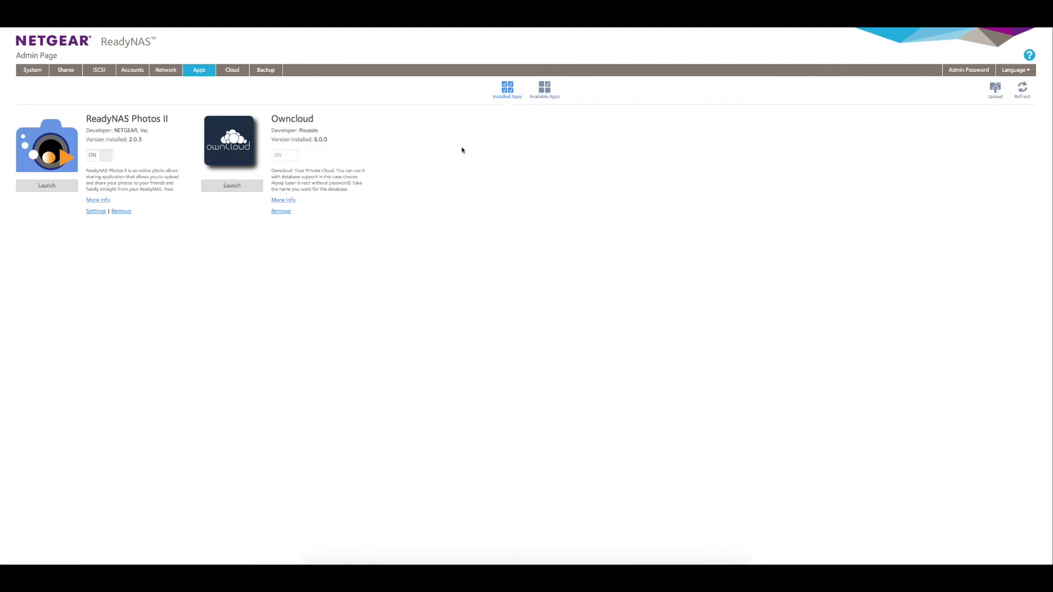
pyautogui.click(545, 91)
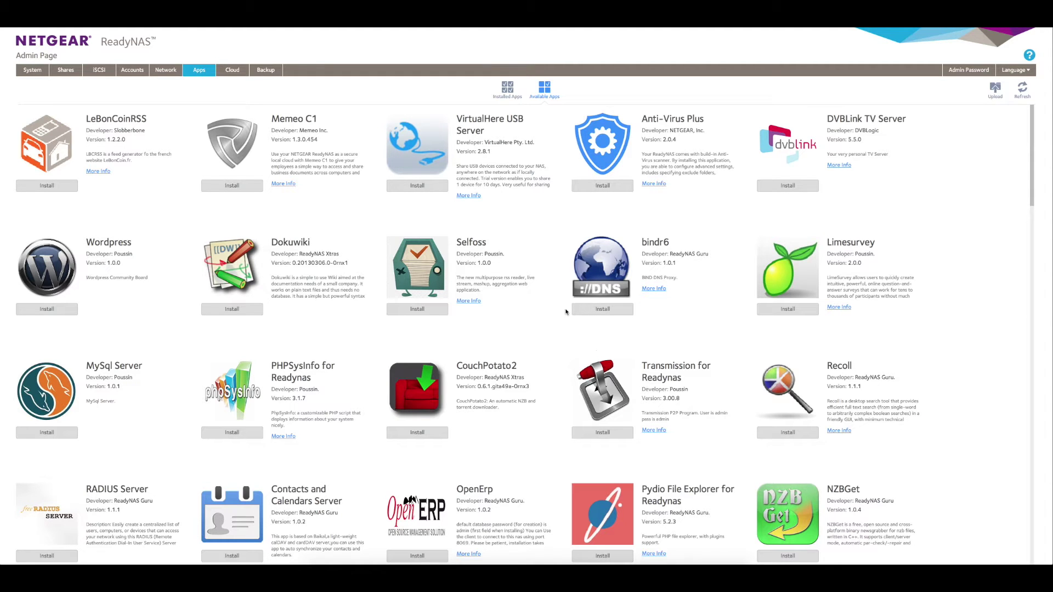
# Find Plex Media Server in the Available Apps catalogue and install it
pyautogui.scroll(-3, 552, 272)
pyautogui.scroll(-5, 551, 272)
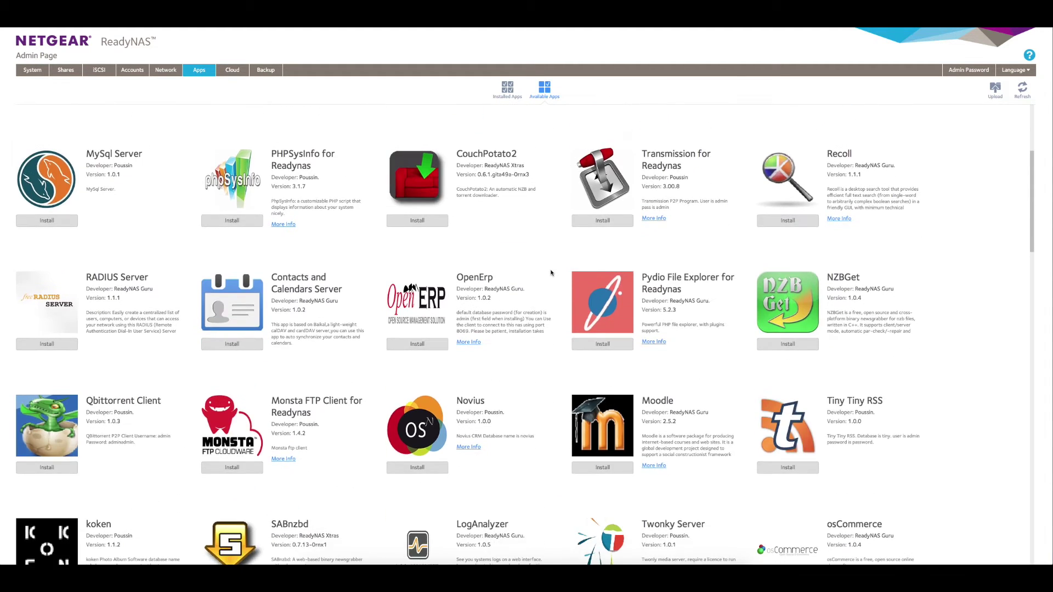
pyautogui.scroll(-6, 551, 272)
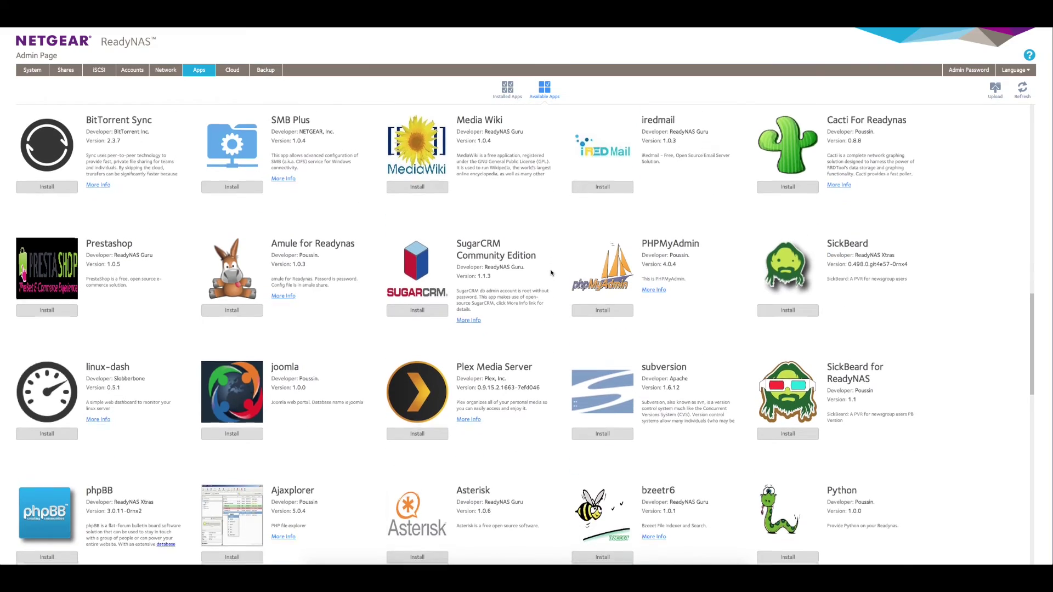
pyautogui.scroll(-1, 551, 272)
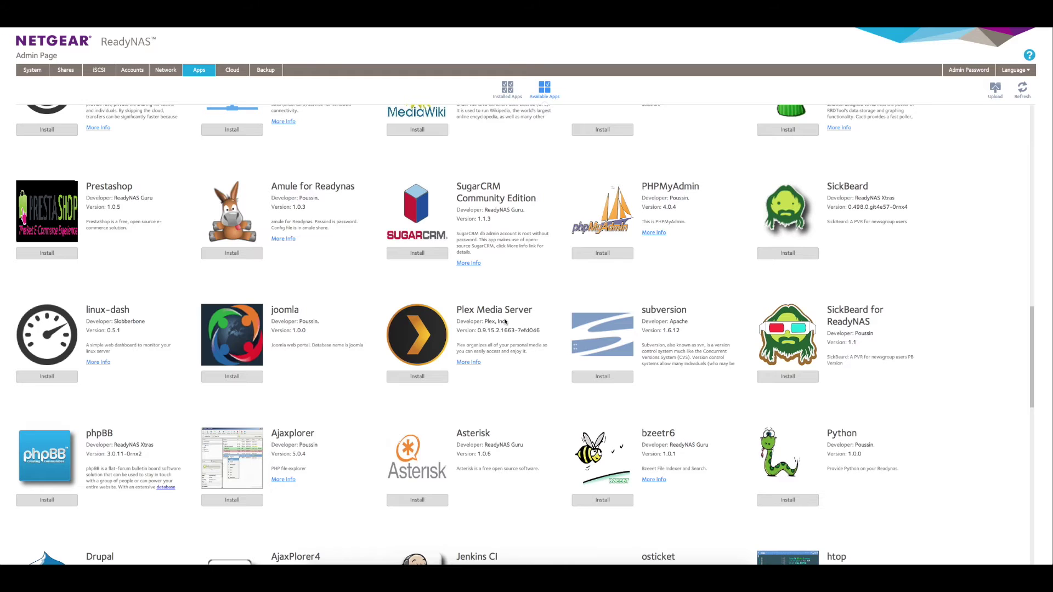
pyautogui.click(417, 377)
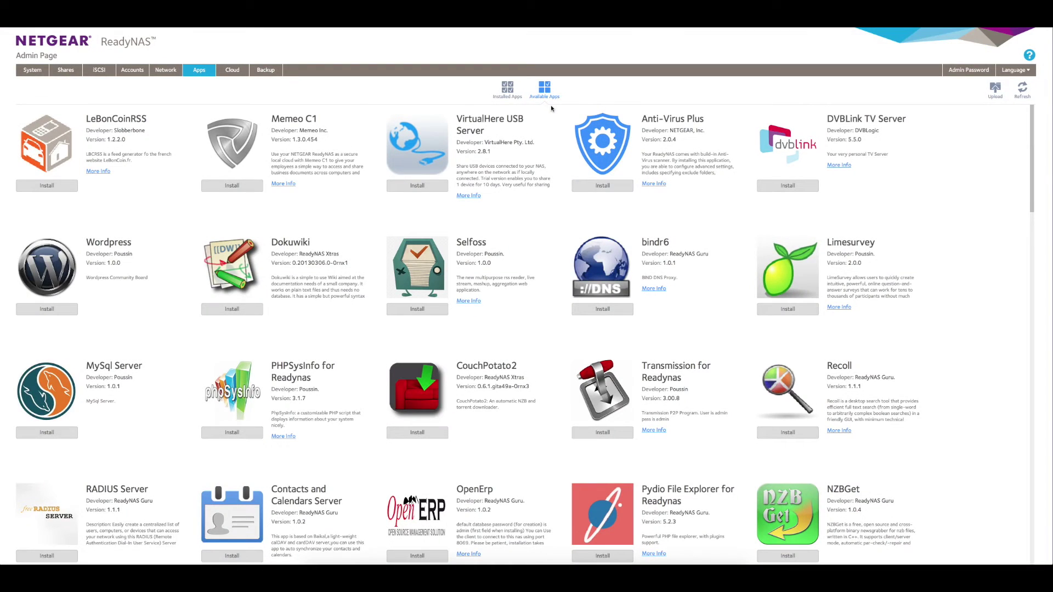
# Confirm Plex Media Server is among the installed apps and launch its web interface
pyautogui.click(507, 91)
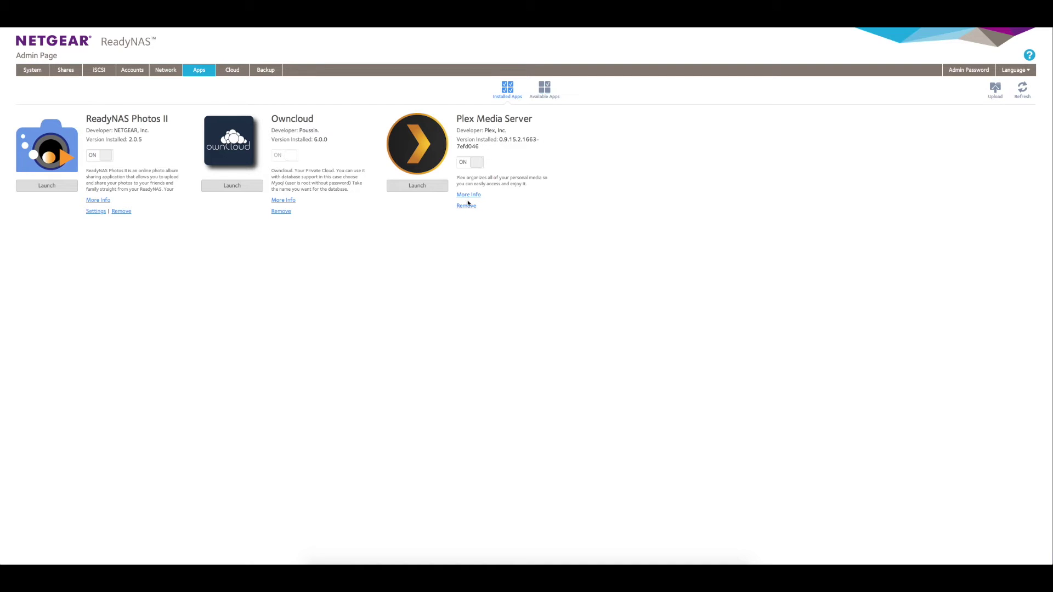
pyautogui.click(473, 162)
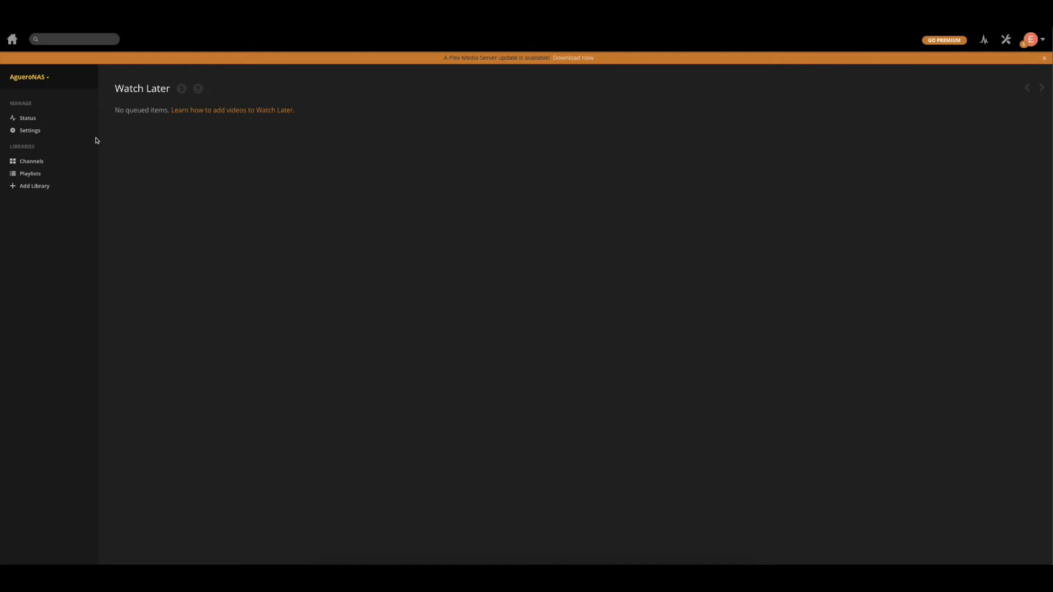
# Check the server's status alerts and settings, then start adding a new library
pyautogui.click(28, 119)
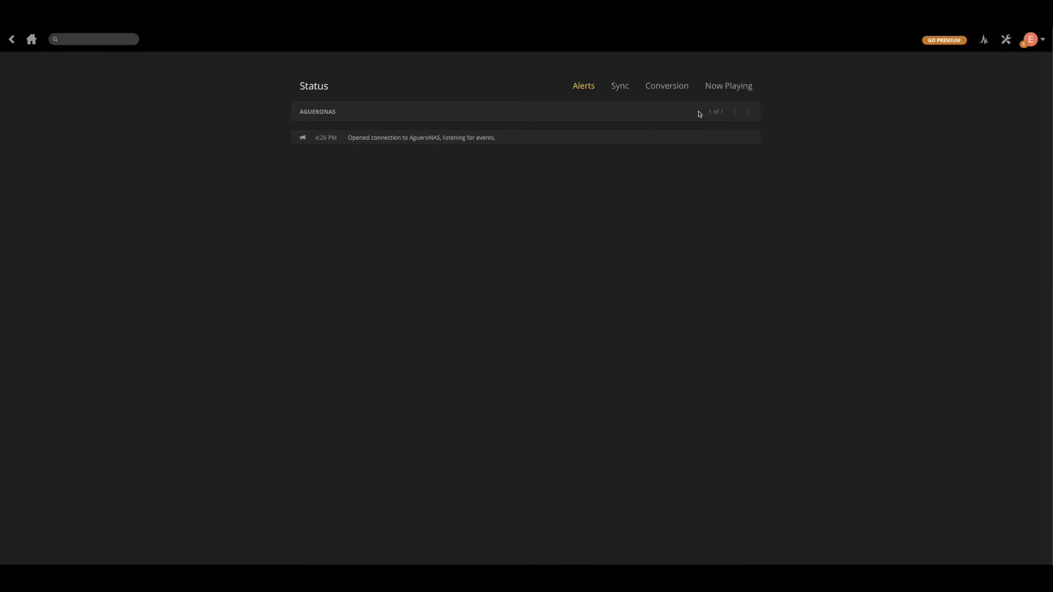
pyautogui.click(12, 39)
pyautogui.click(23, 119)
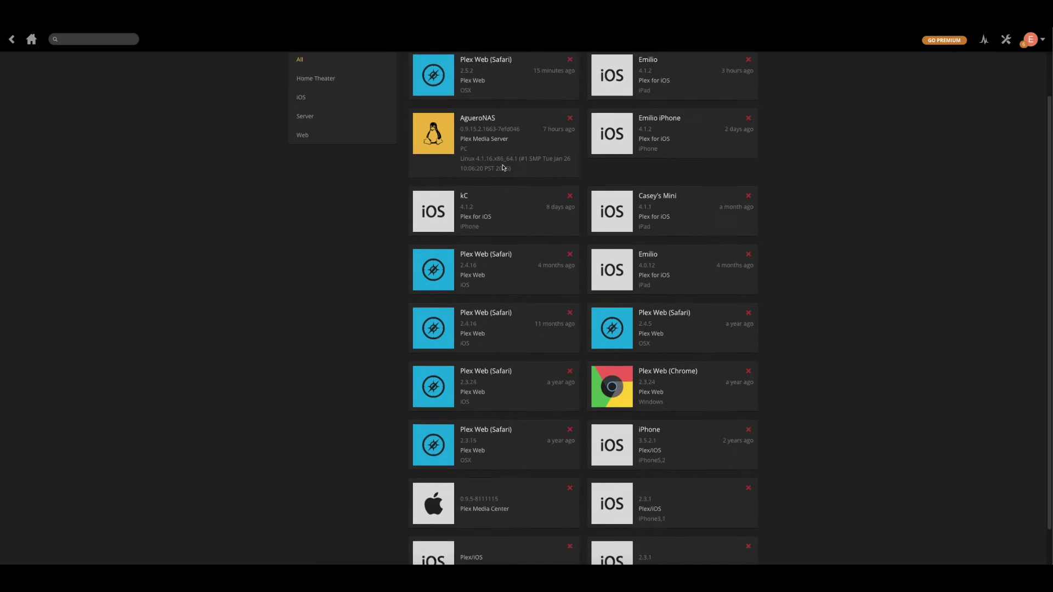
pyautogui.scroll(4, 501, 168)
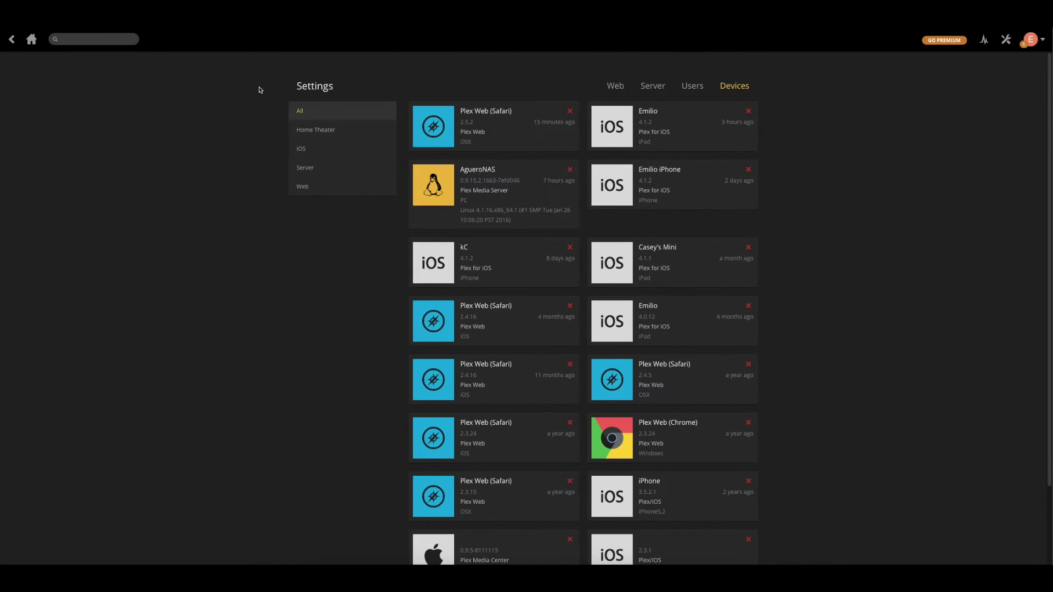
pyautogui.click(11, 41)
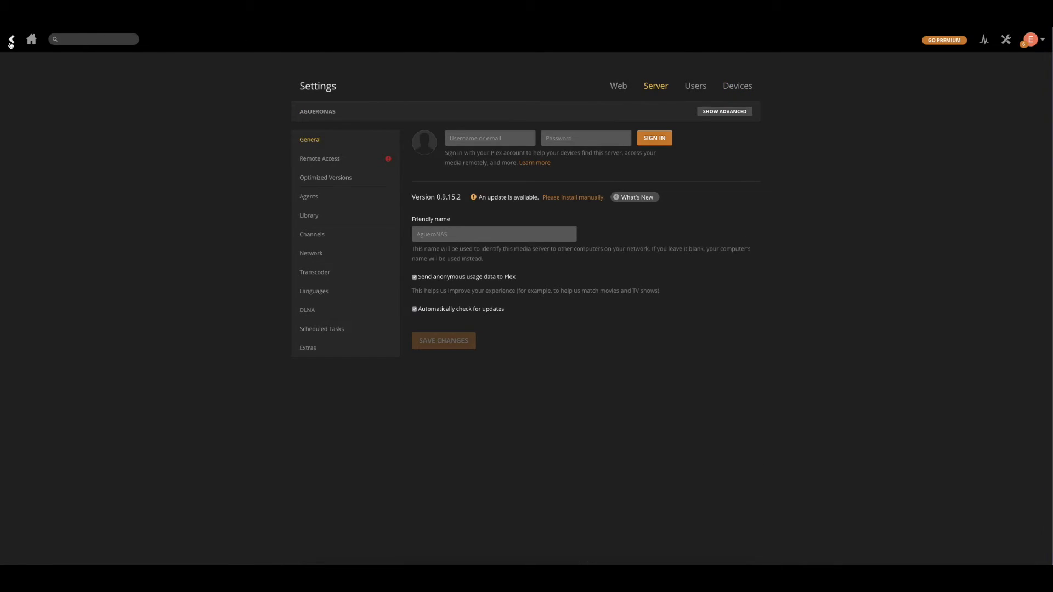
pyautogui.click(11, 41)
pyautogui.click(38, 173)
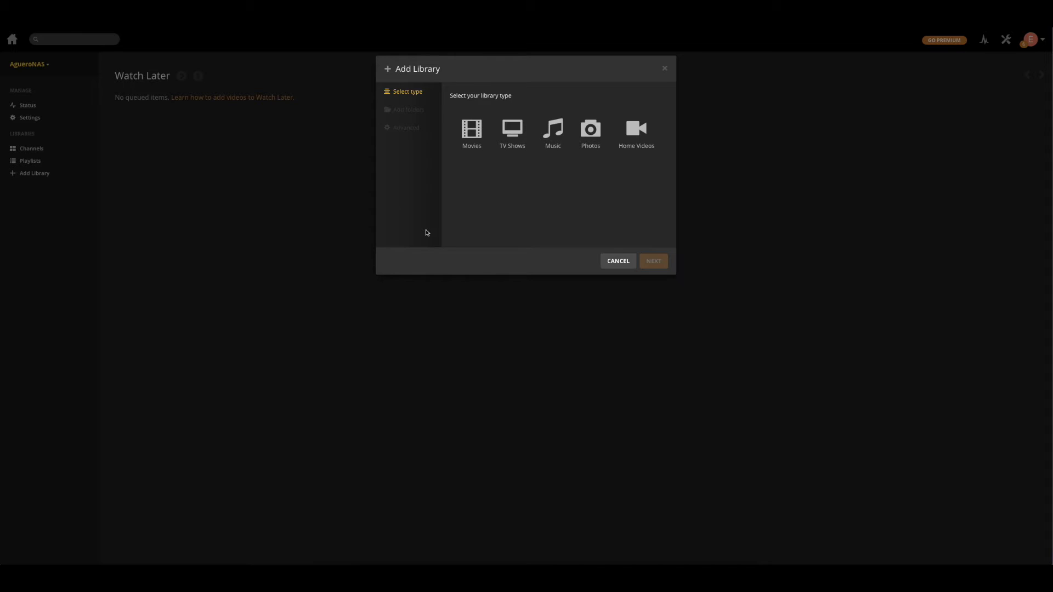
# Open Finder on the AgueroNAS Plex folder to see its media folders
pyautogui.moveTo(318, 564)
pyautogui.click(318, 560)
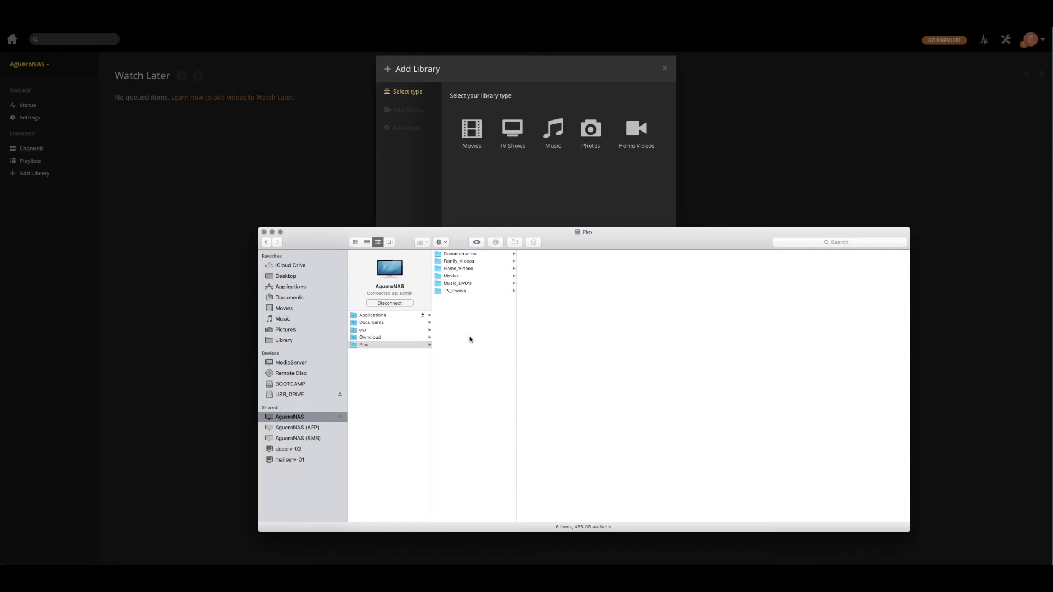
# Select and deselect the six Plex media folders, then open TV_Shows to list the shows
pyautogui.moveTo(470, 336)
pyautogui.mouseDown()
pyautogui.moveTo(470, 253)
pyautogui.moveTo(477, 318)
pyautogui.mouseUp()
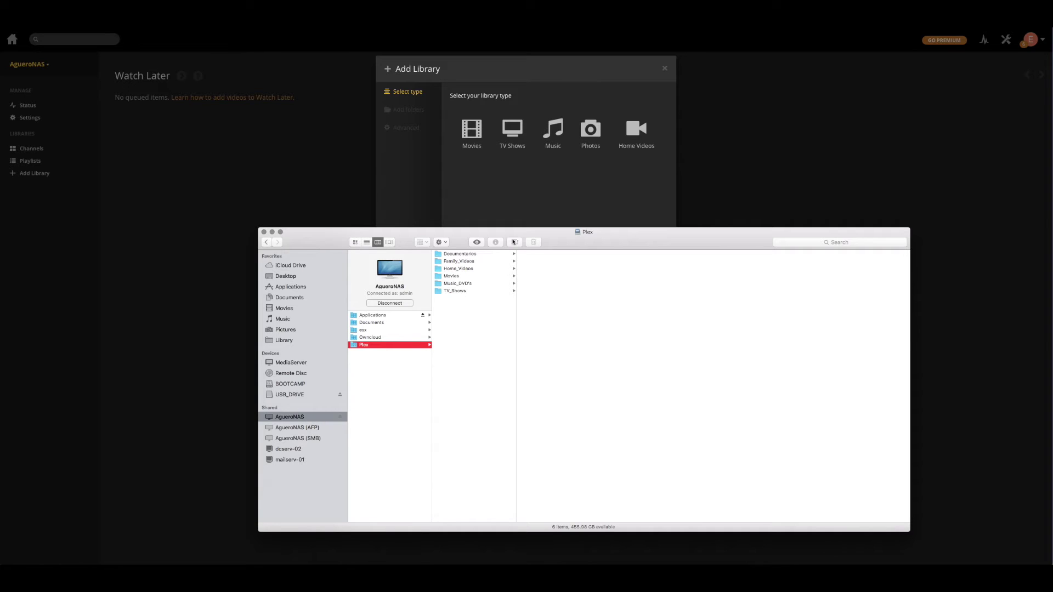
pyautogui.click(471, 335)
pyautogui.press('super+a')
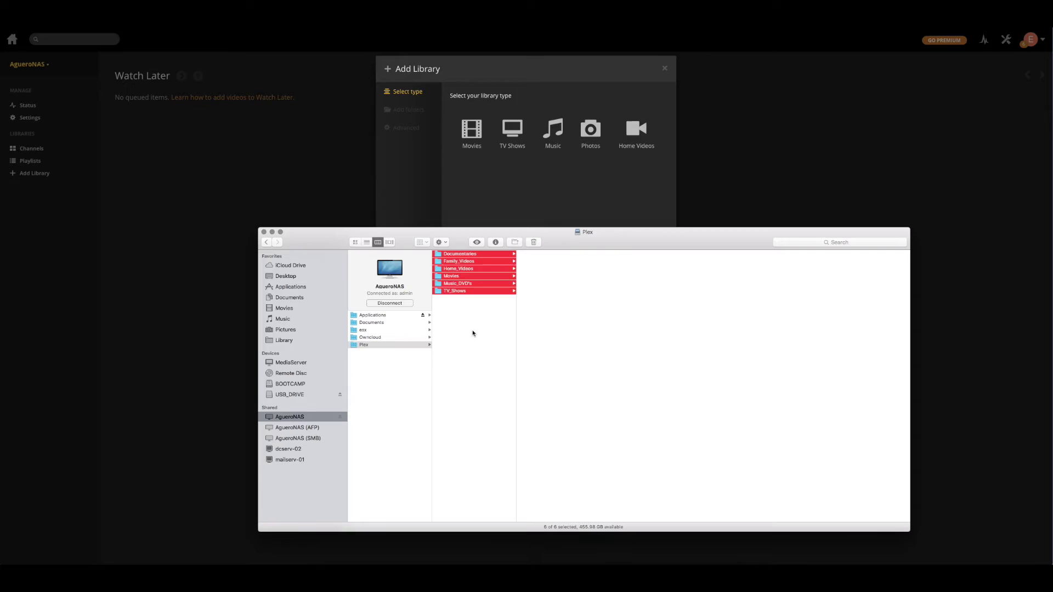
pyautogui.click(403, 345)
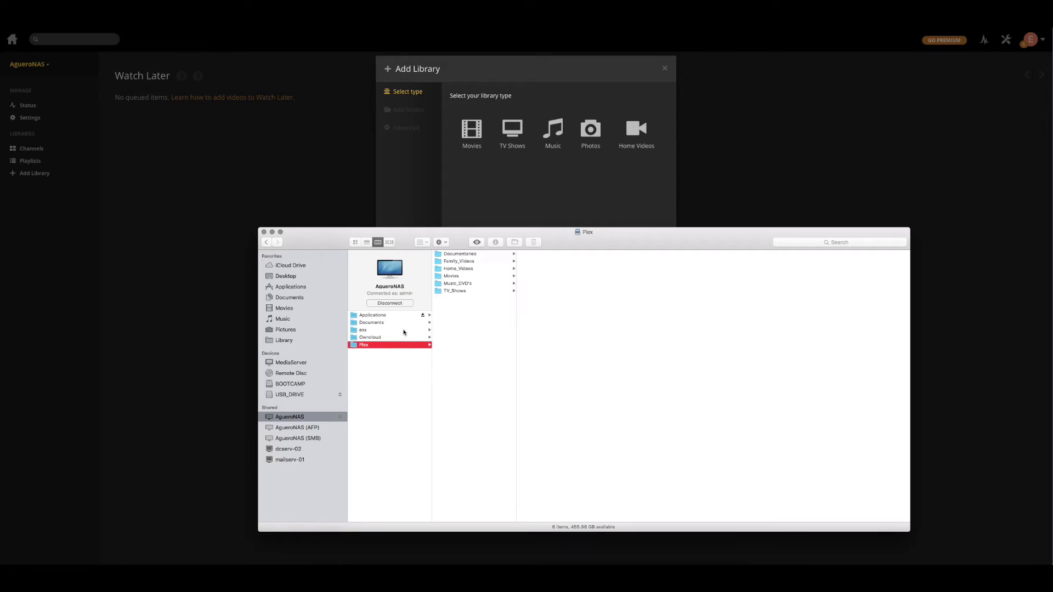
pyautogui.click(477, 336)
pyautogui.press('super+a')
pyautogui.press('Left')
pyautogui.click(454, 292)
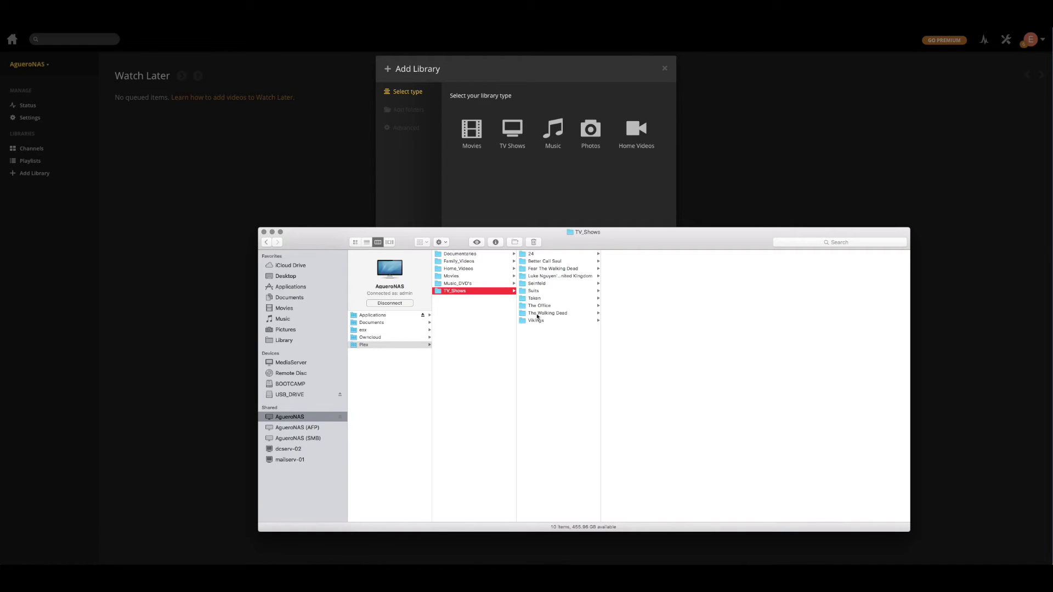
# Browse Seinfeld's season folders, go back to TV_Shows, and close Finder
pyautogui.click(537, 284)
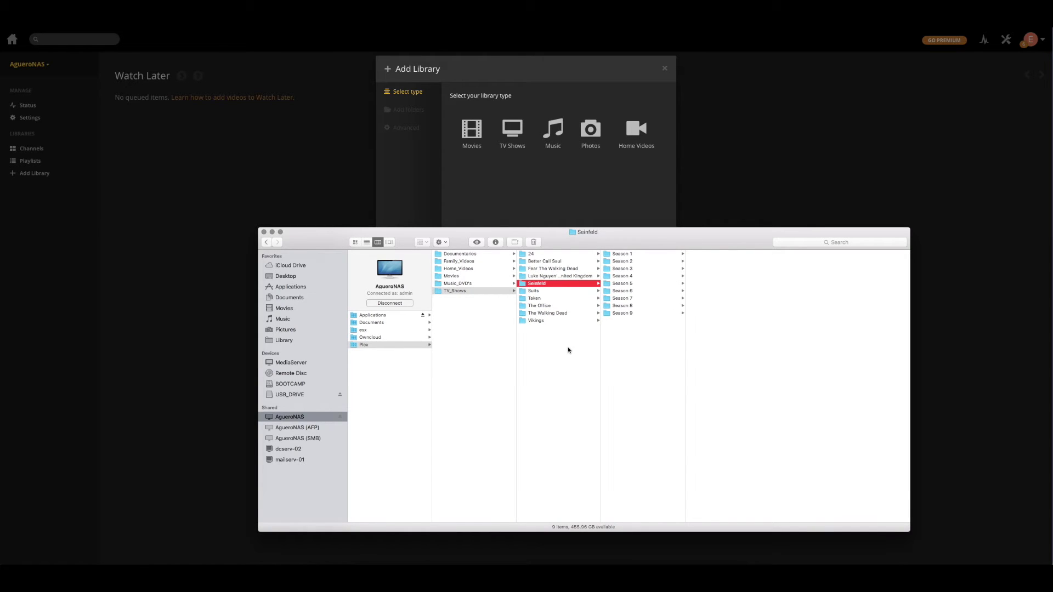
pyautogui.press('Left')
pyautogui.click(264, 234)
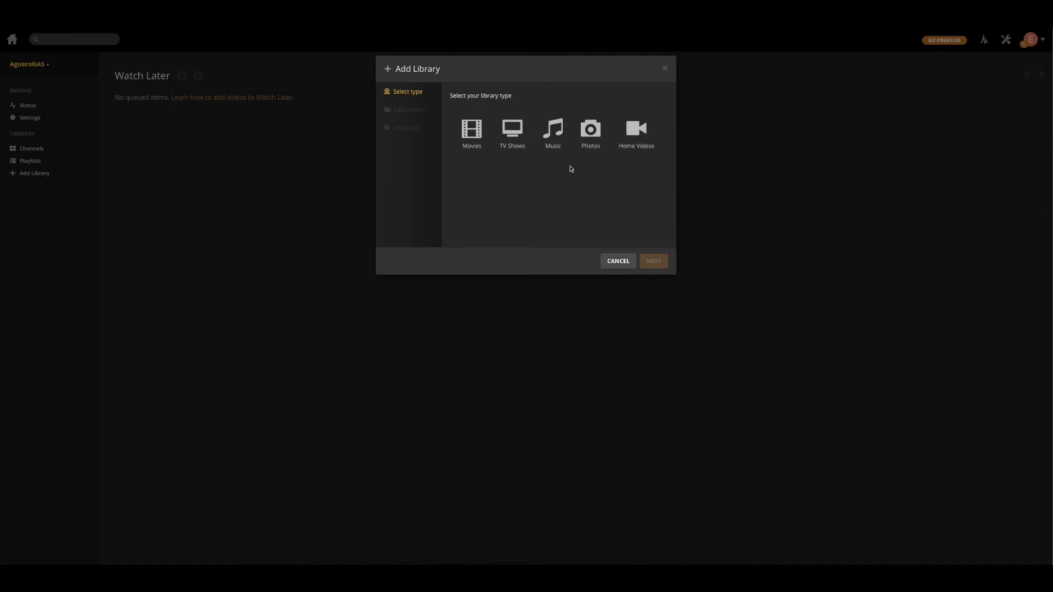
# Choose the Movies library type, keep the name Movies, and continue to Add folders
pyautogui.click(471, 136)
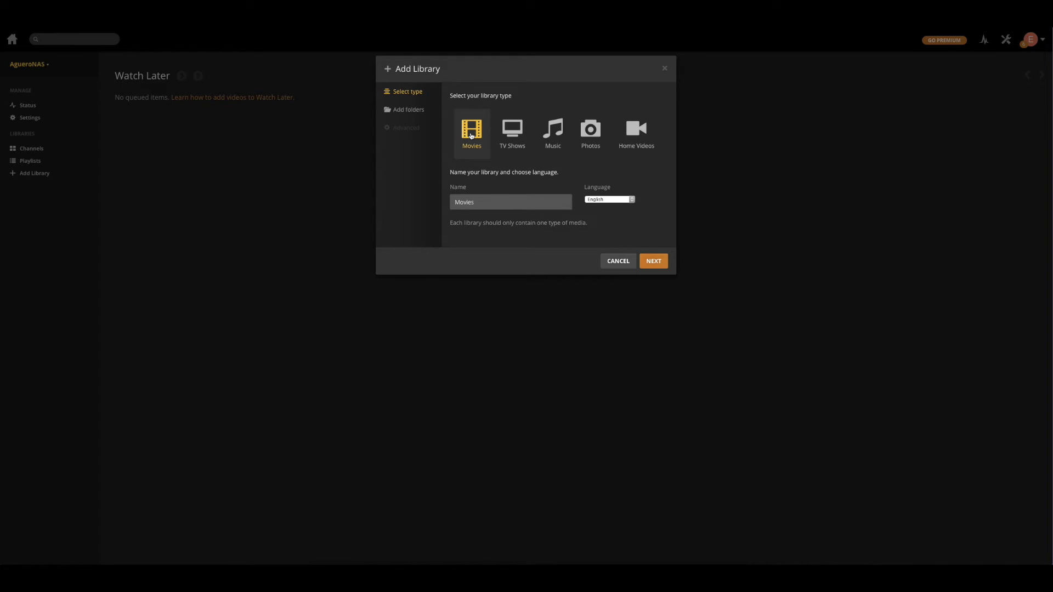
pyautogui.click(473, 208)
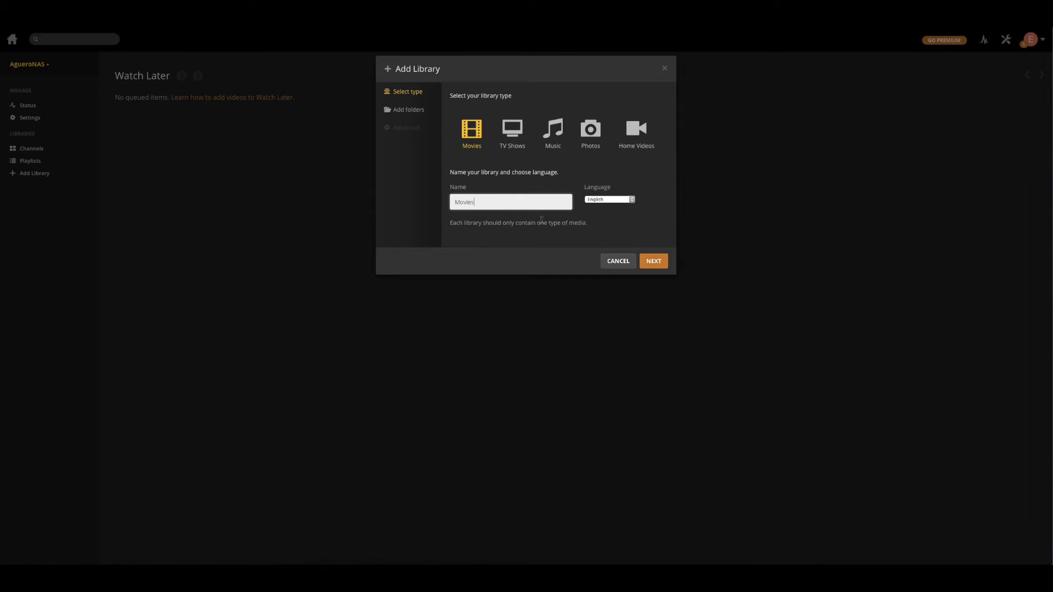
pyautogui.click(653, 261)
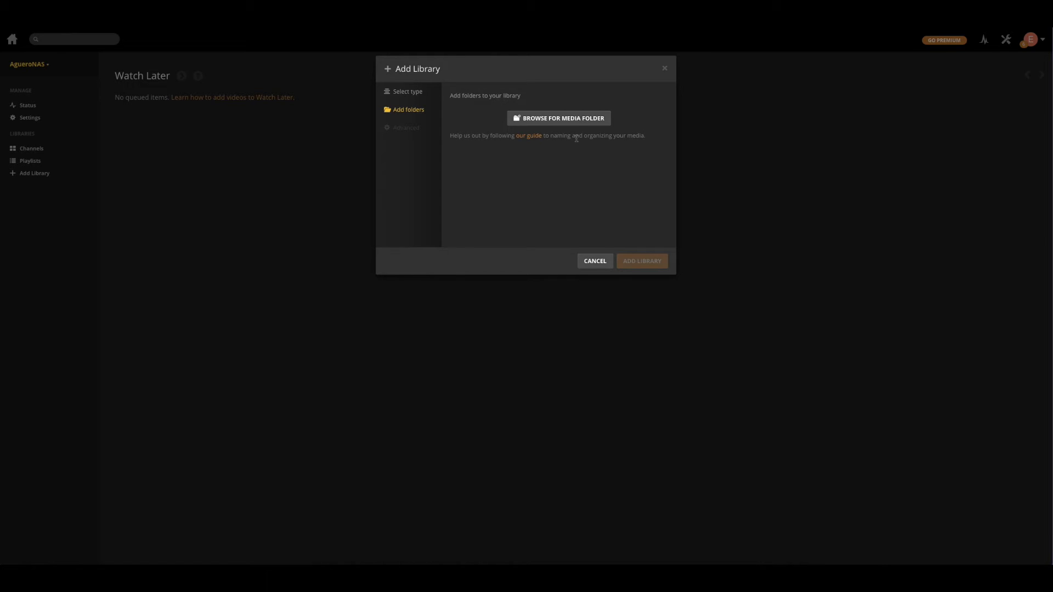
# Add /NAS_4TB_RAID5/Plex/Movies as the library folder and create the Movies library
pyautogui.click(559, 119)
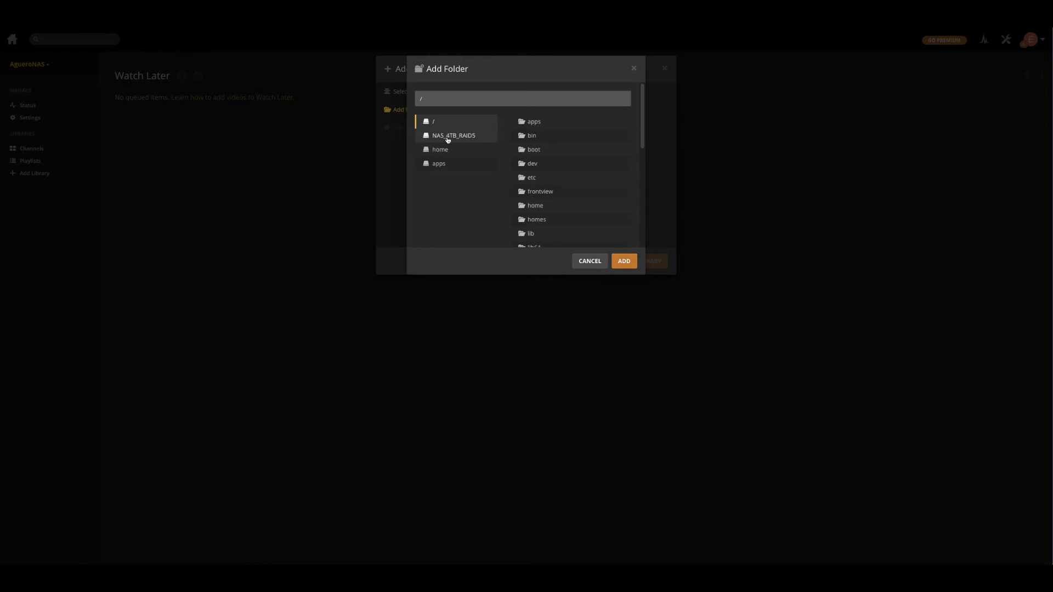
pyautogui.click(453, 137)
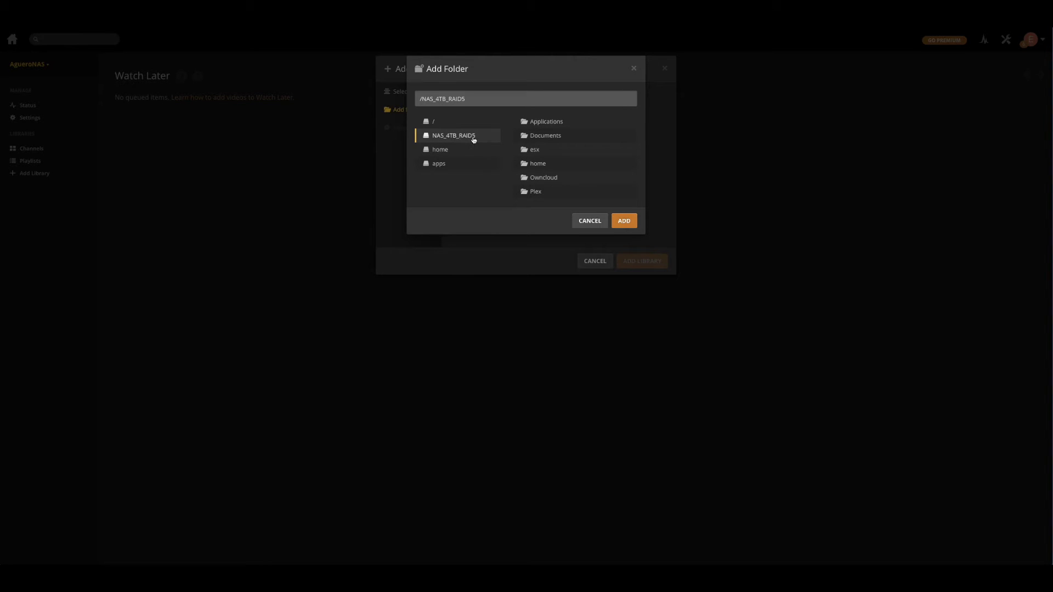
pyautogui.click(535, 193)
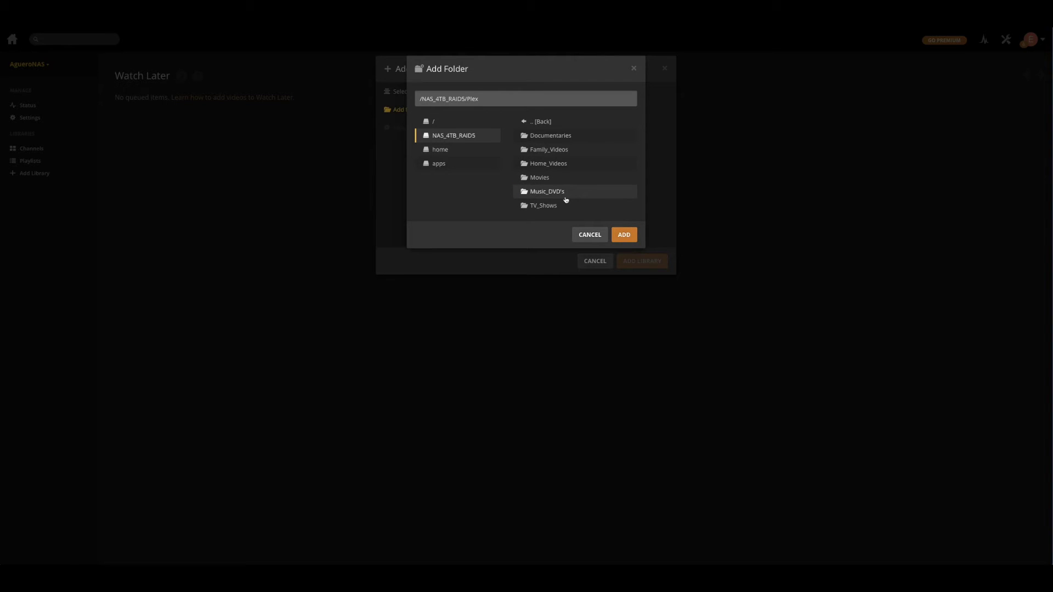
pyautogui.click(539, 178)
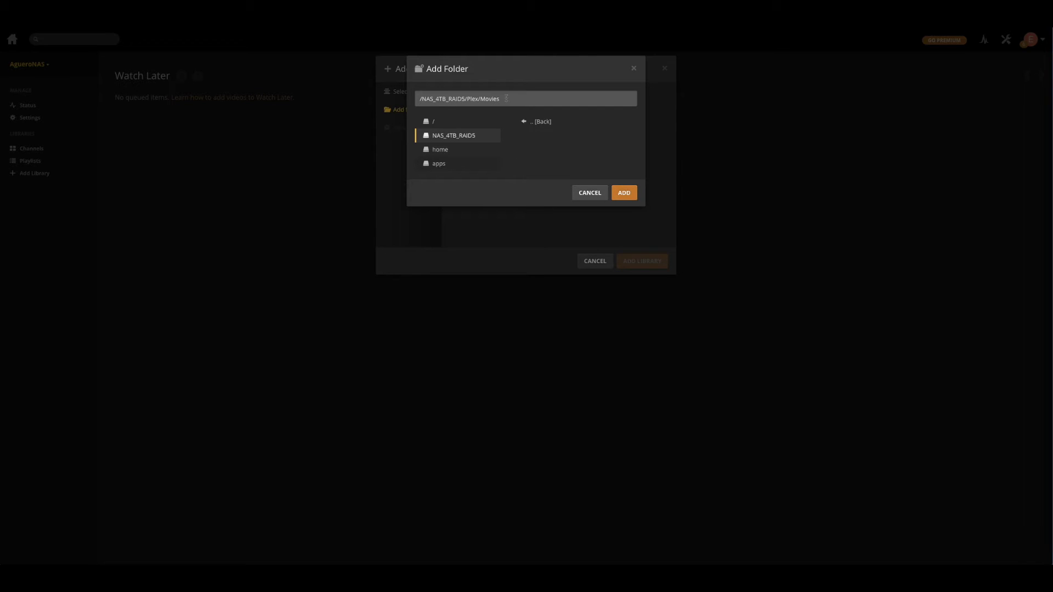
pyautogui.click(626, 193)
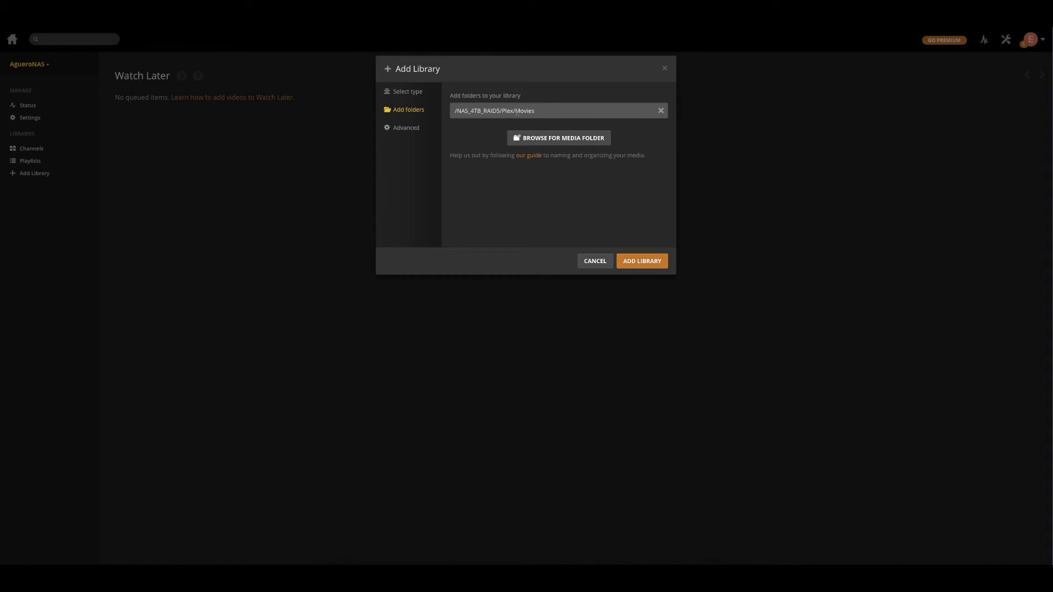
pyautogui.click(536, 112)
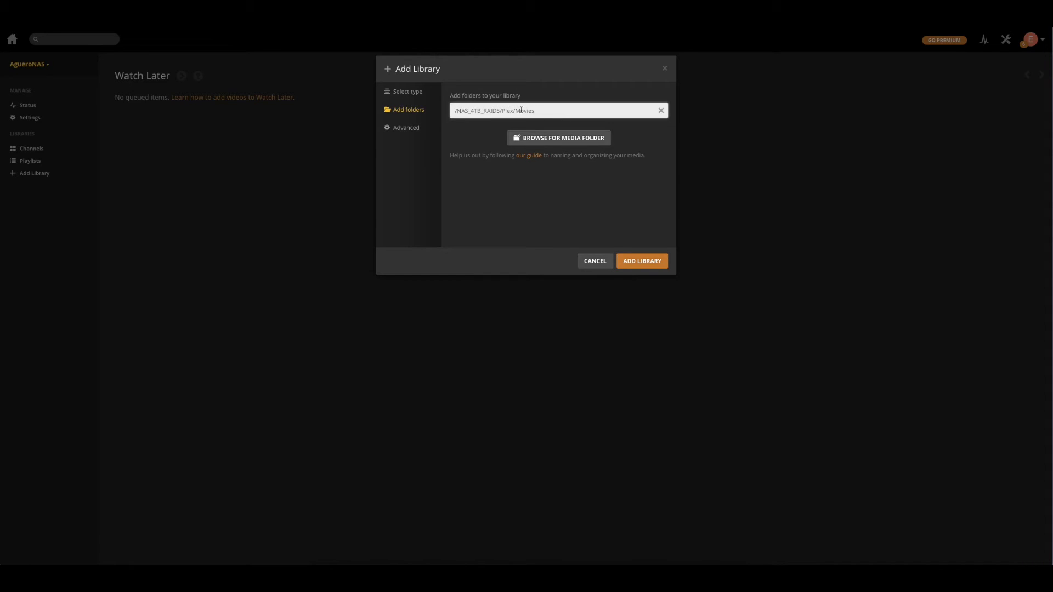
pyautogui.moveTo(516, 111); pyautogui.dragTo(533, 111)
pyautogui.click(646, 262)
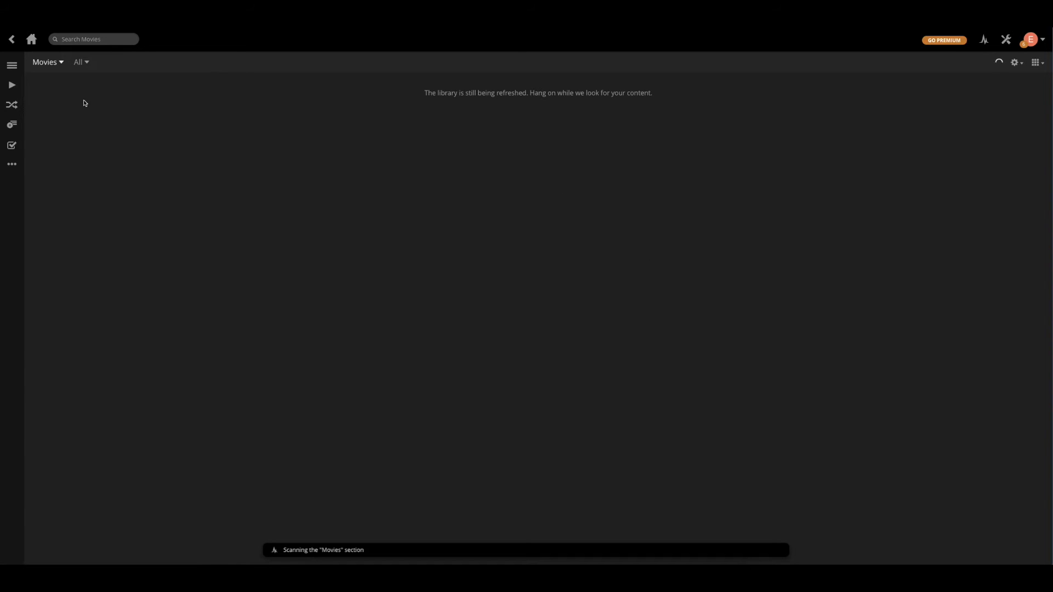
# Return home to see Recently Added fill with movies, then start another library
pyautogui.click(31, 39)
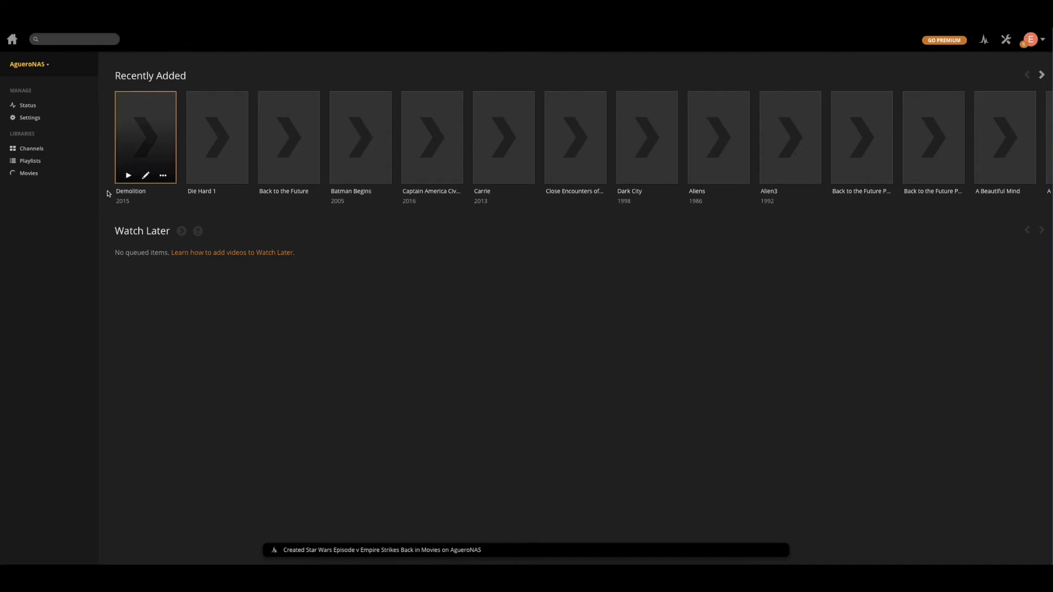
pyautogui.click(27, 173)
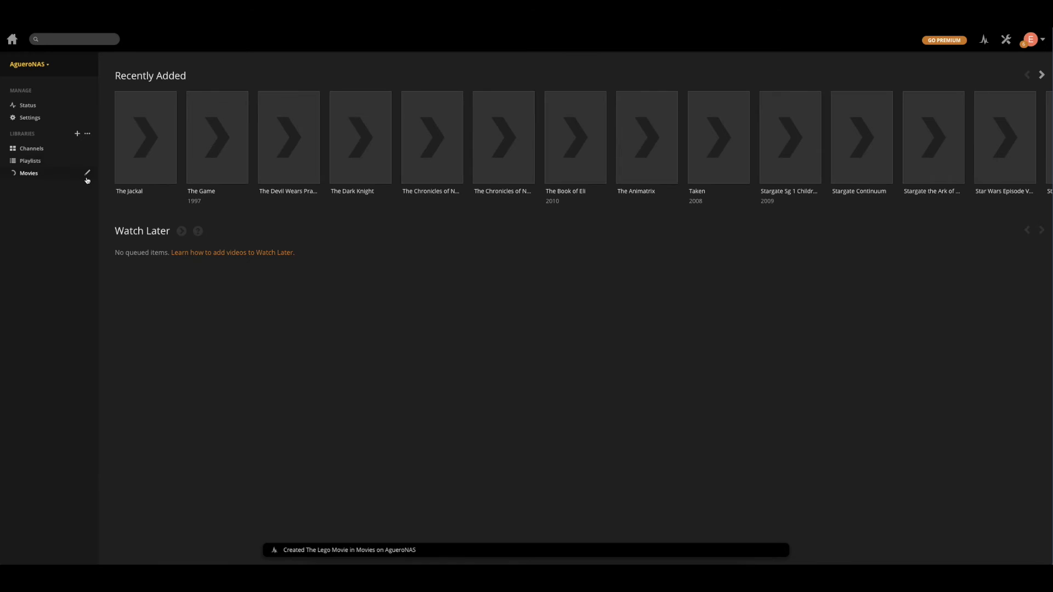
pyautogui.click(78, 134)
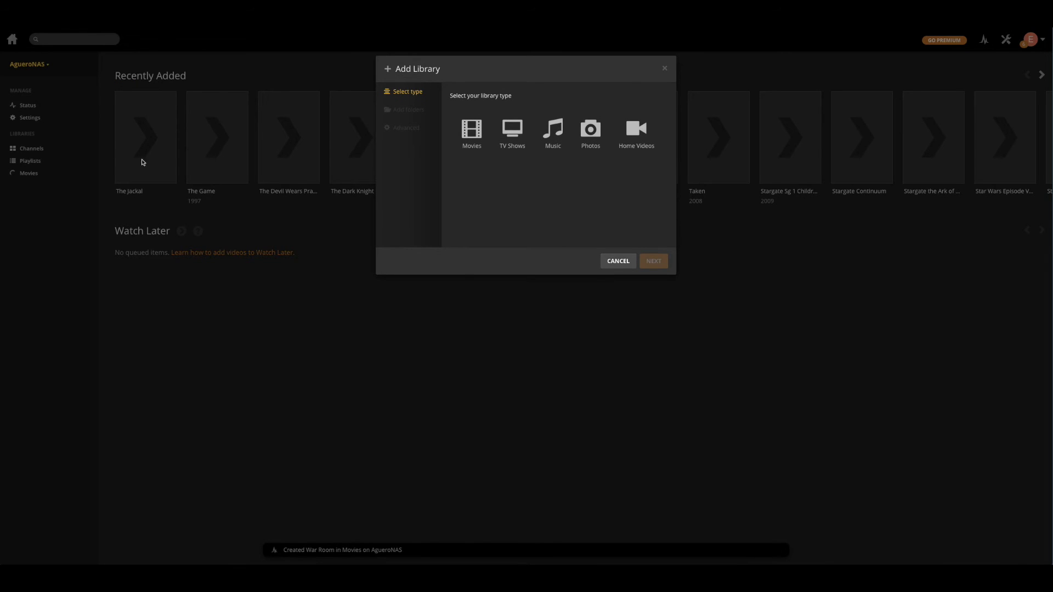
# Create a TV Shows library in English using /NAS_4TB_RAID5/Plex/TV_Shows
pyautogui.click(511, 134)
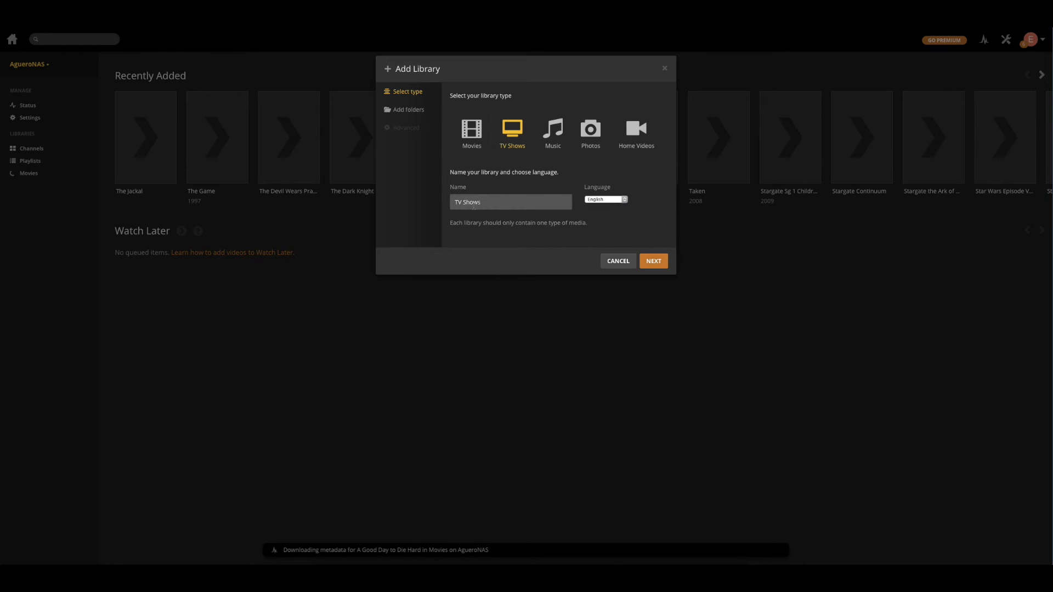
pyautogui.click(614, 200)
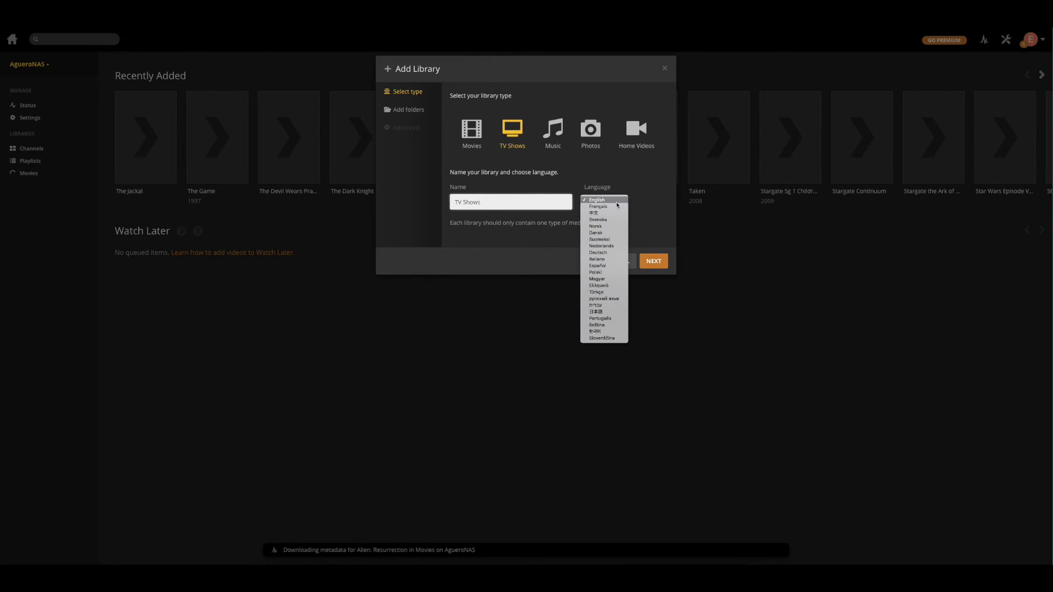
pyautogui.click(648, 192)
pyautogui.click(652, 261)
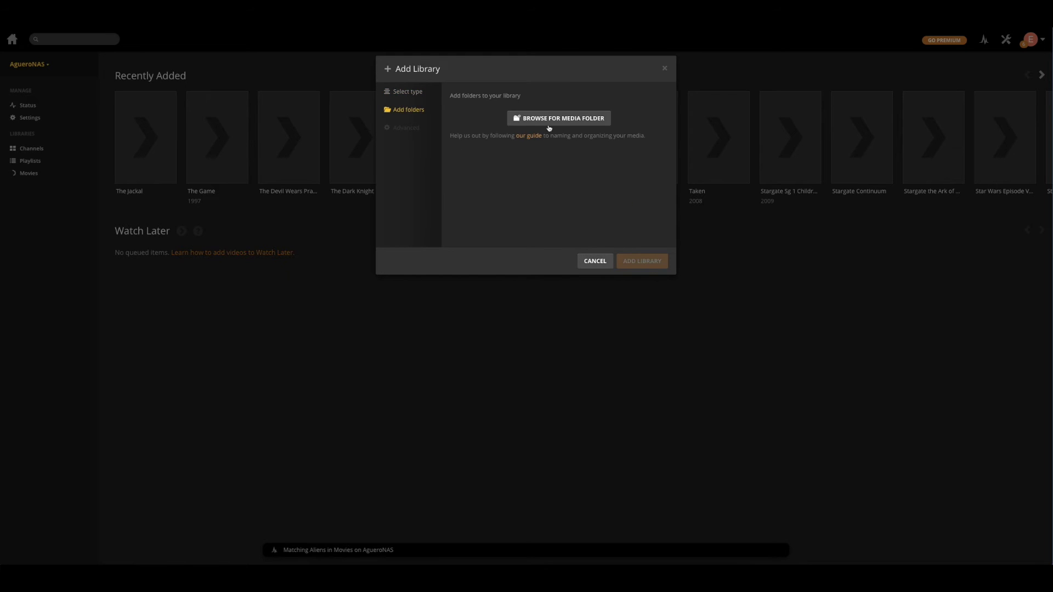
pyautogui.click(568, 119)
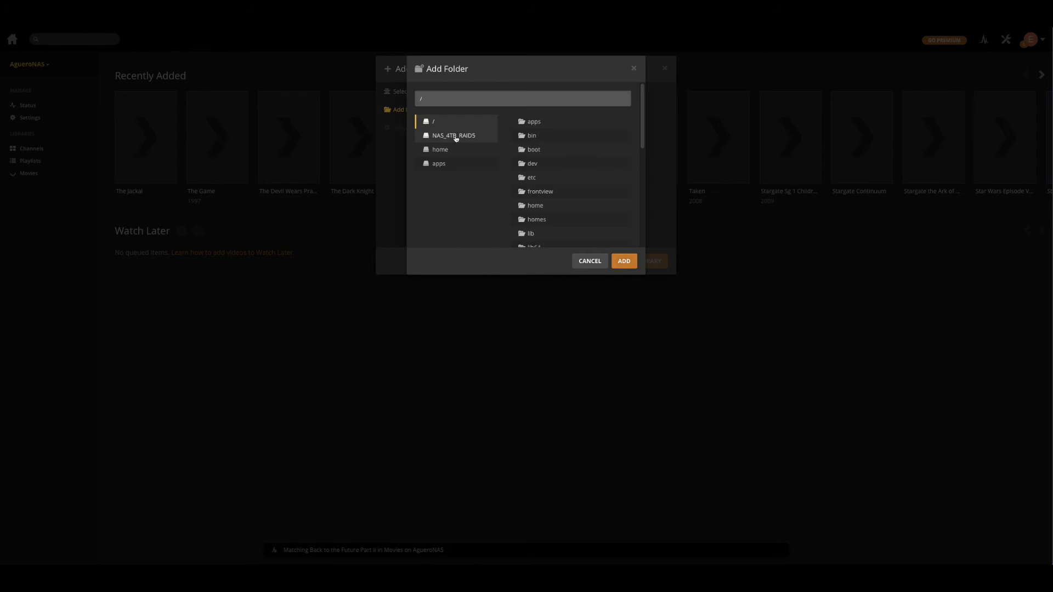
pyautogui.click(454, 135)
pyautogui.click(537, 192)
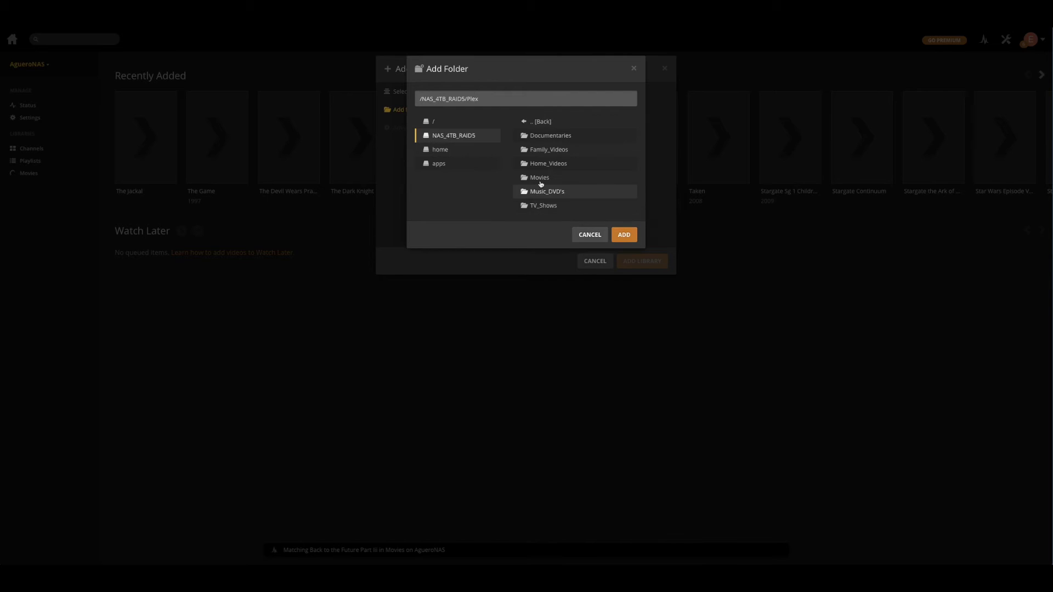
pyautogui.click(549, 207)
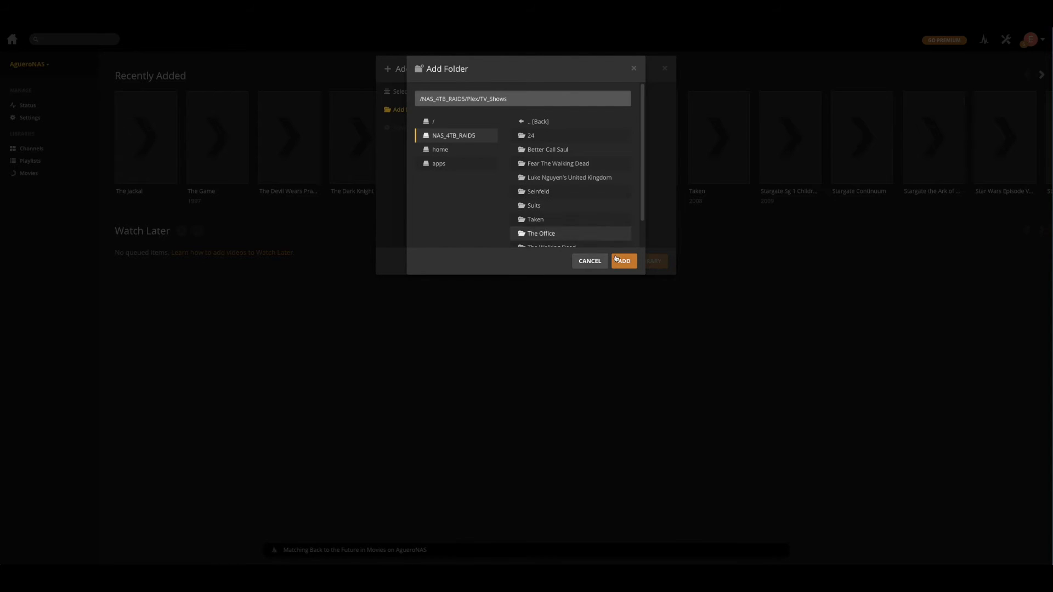
pyautogui.click(624, 260)
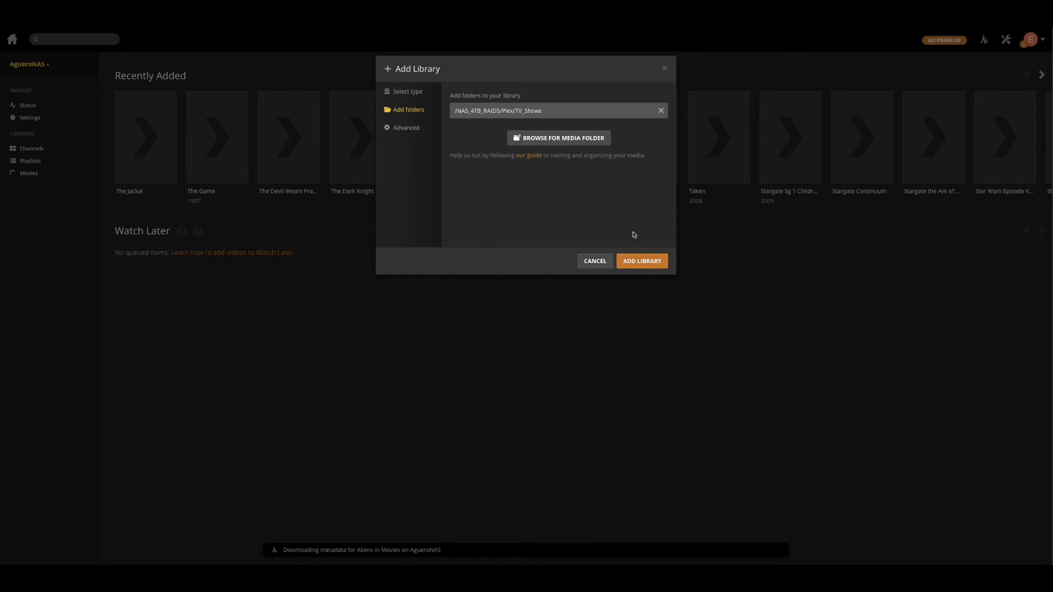
pyautogui.click(653, 263)
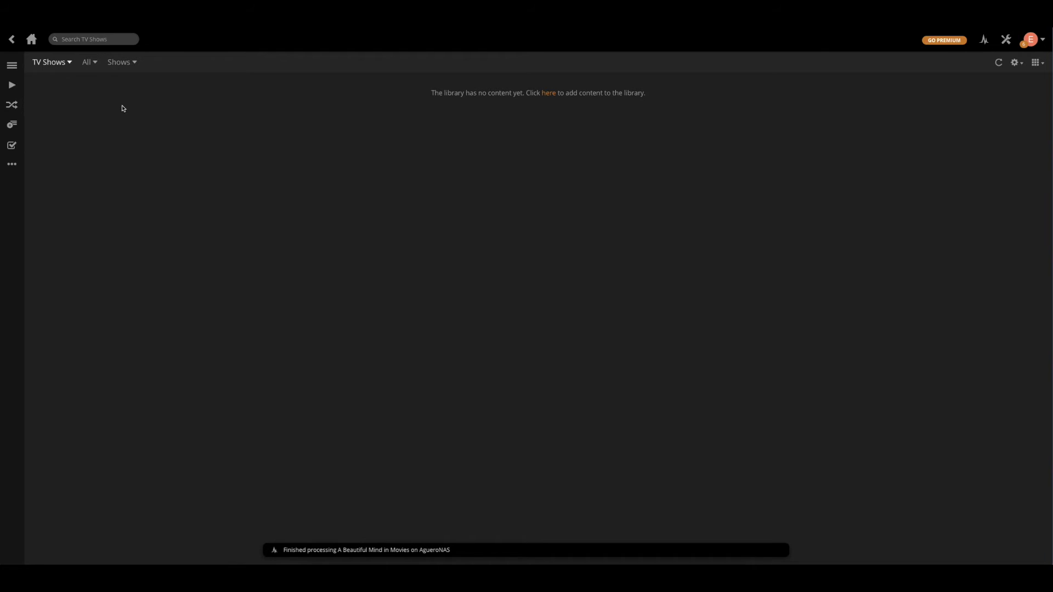
# Return to the server home, now listing Movies and TV Shows, and bring up Add Library again
pyautogui.click(12, 39)
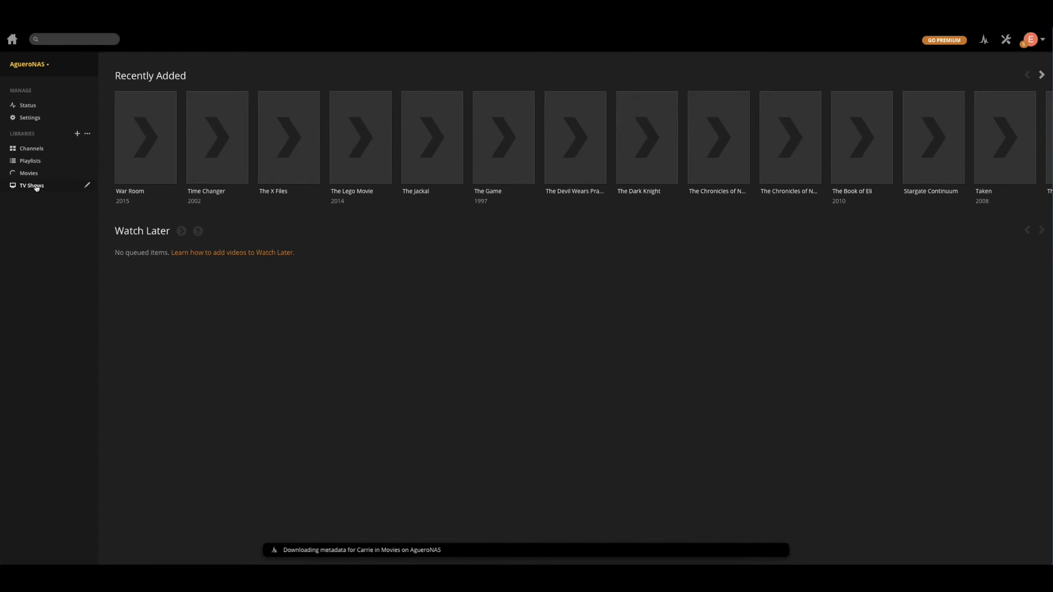
pyautogui.click(77, 136)
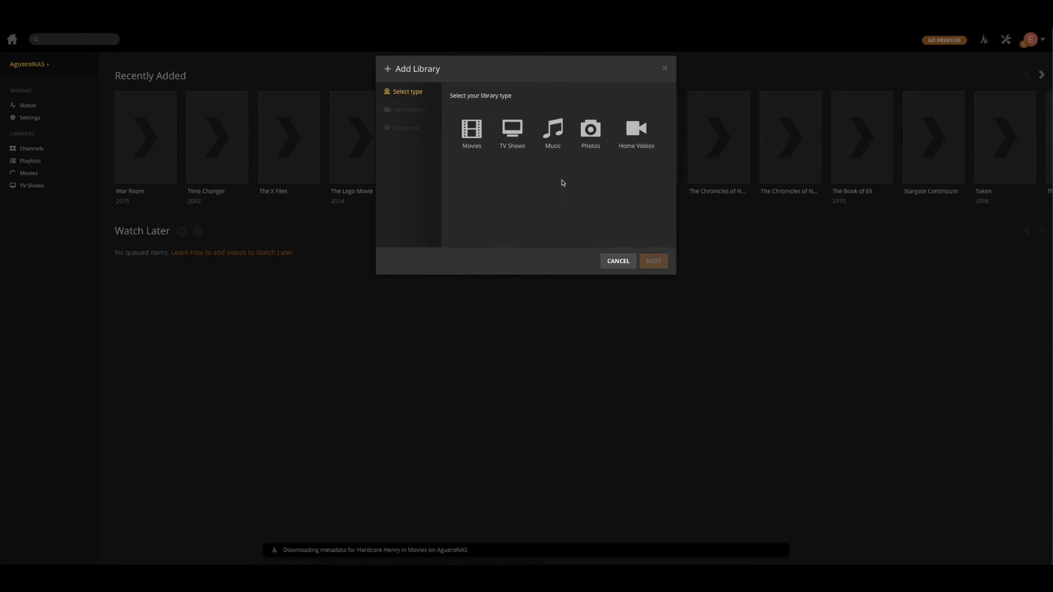
# Choose Home Videos as the library type, keeping the name Home Videos
pyautogui.click(635, 138)
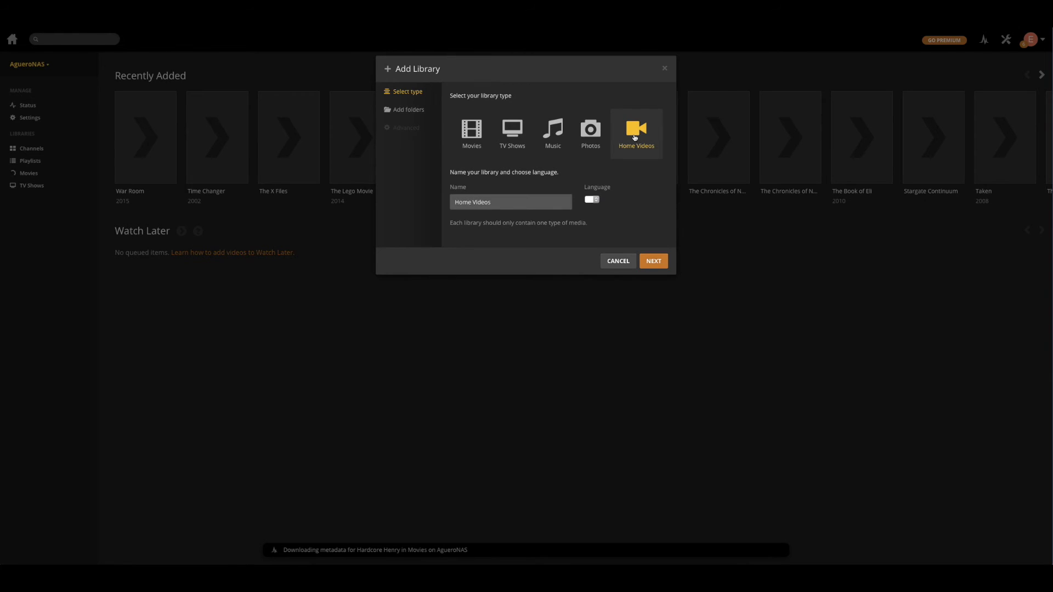
pyautogui.click(525, 202)
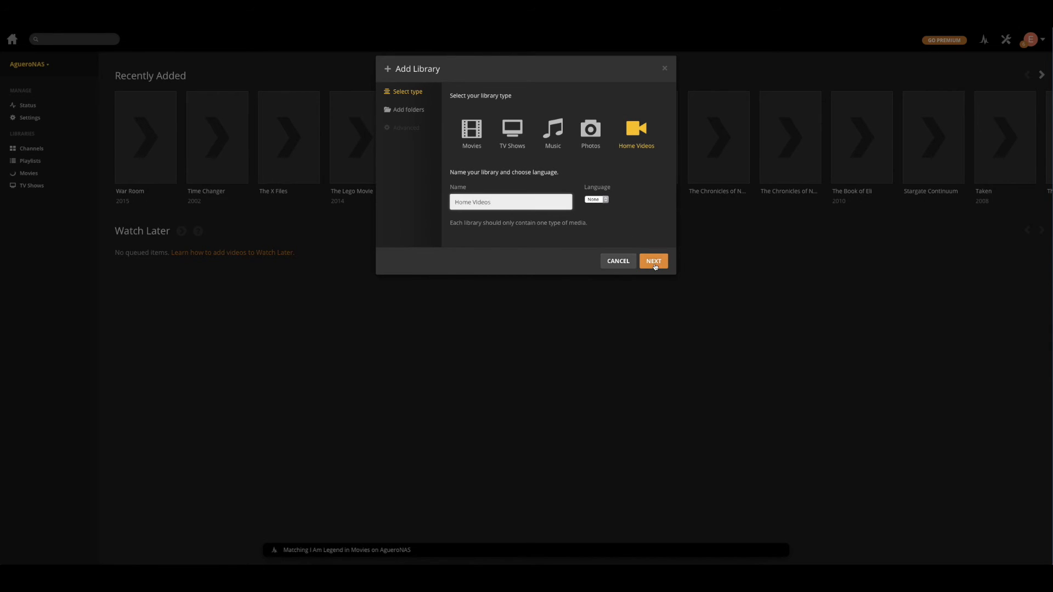
pyautogui.click(654, 262)
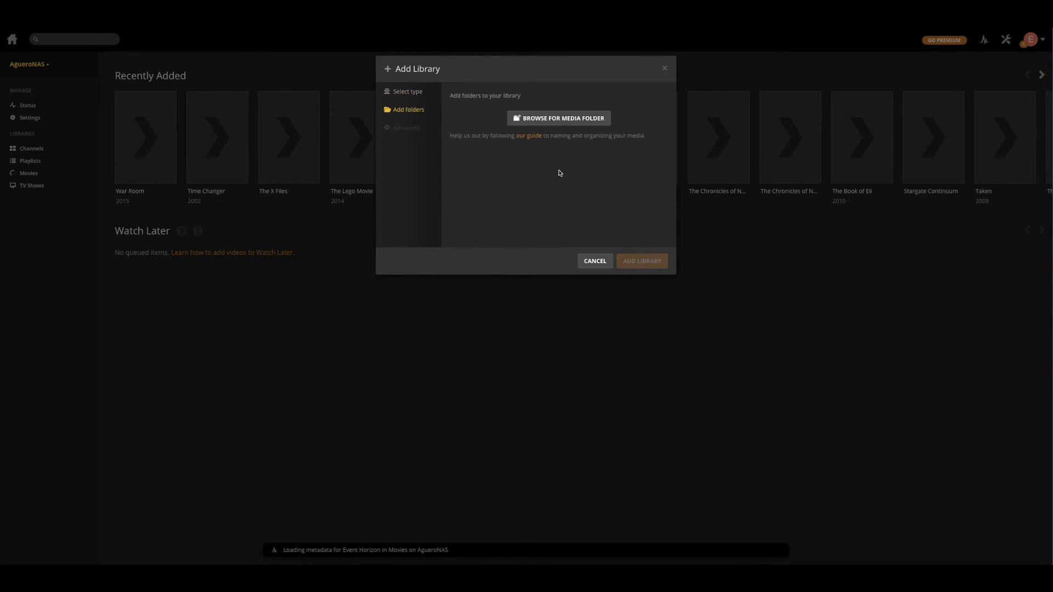
# Add /NAS_4TB_RAID5/Plex/Home_Videos as its media folder and create the library
pyautogui.click(563, 118)
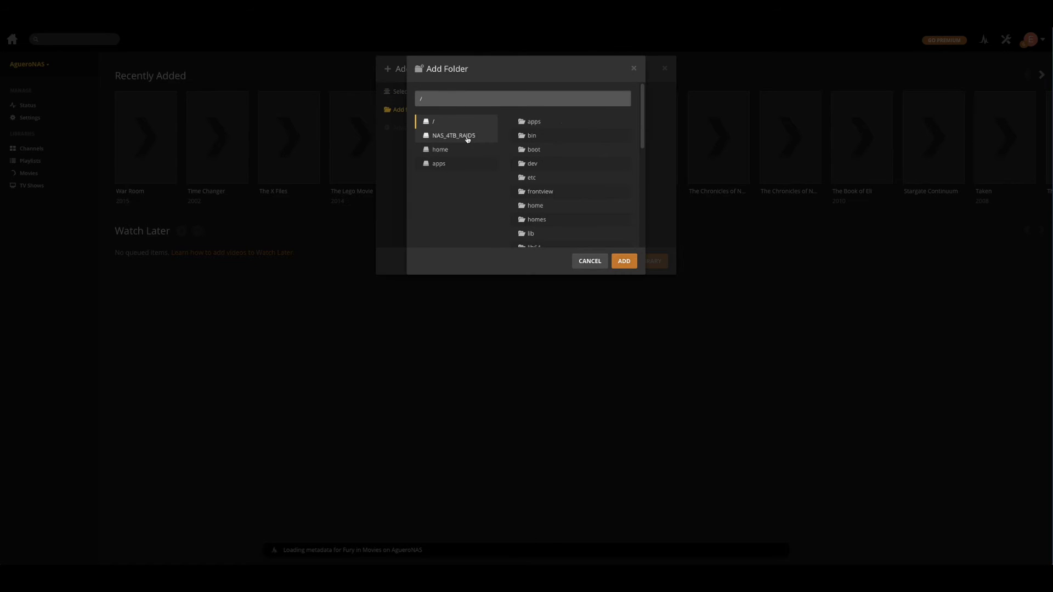
pyautogui.click(468, 137)
pyautogui.click(533, 192)
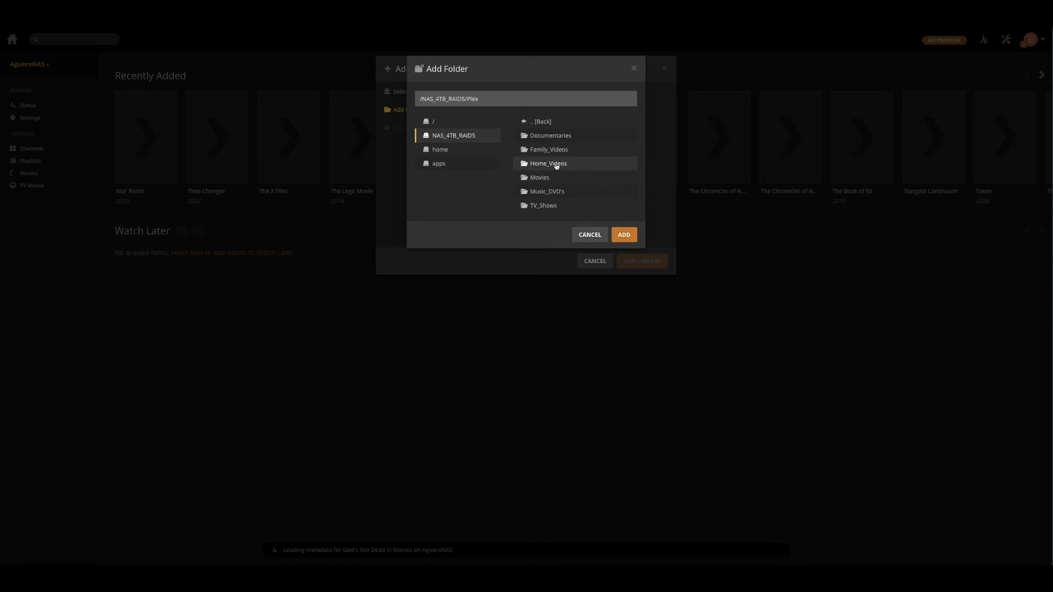
pyautogui.click(552, 165)
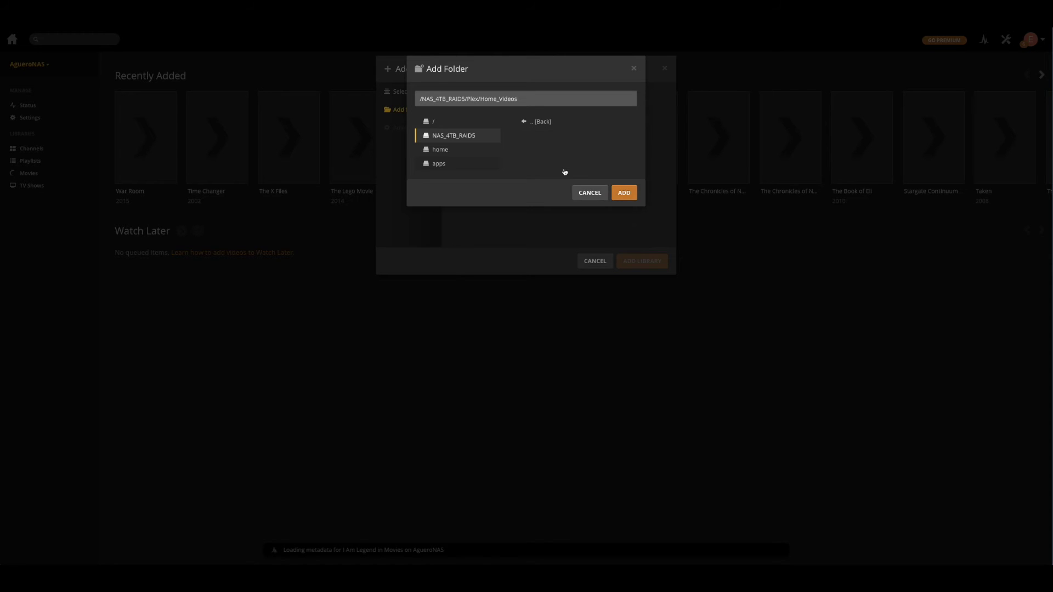
pyautogui.click(623, 193)
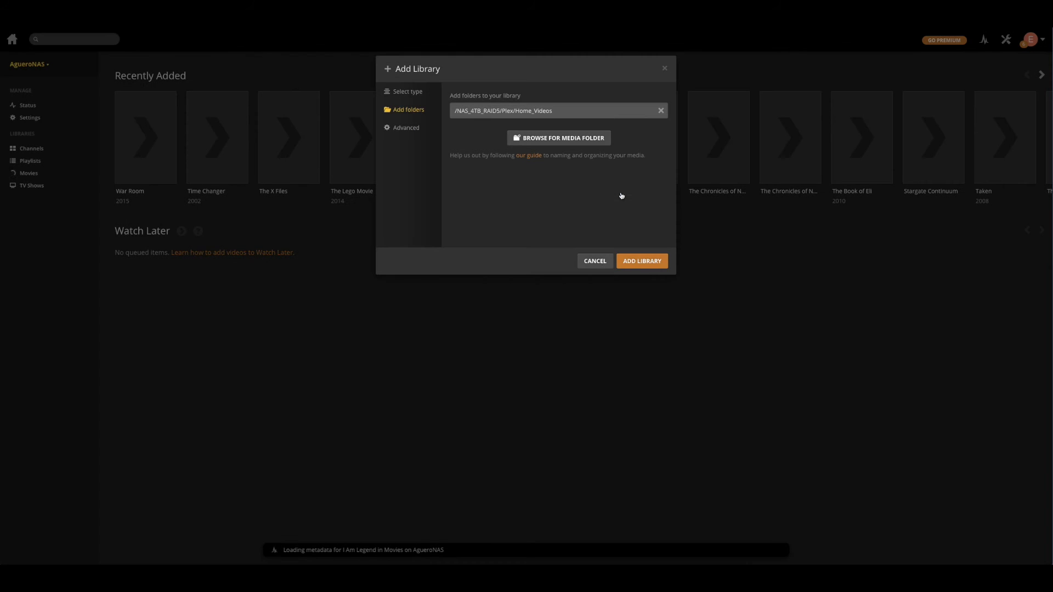
pyautogui.click(645, 263)
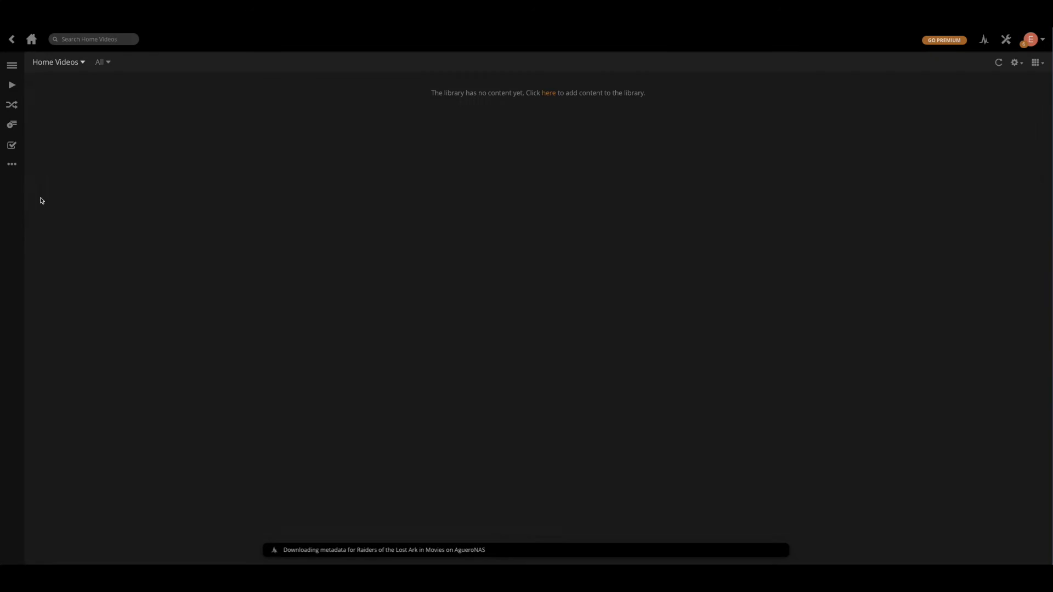
# Open the Movies library from the server home and scroll through its 59 loading titles
pyautogui.click(11, 39)
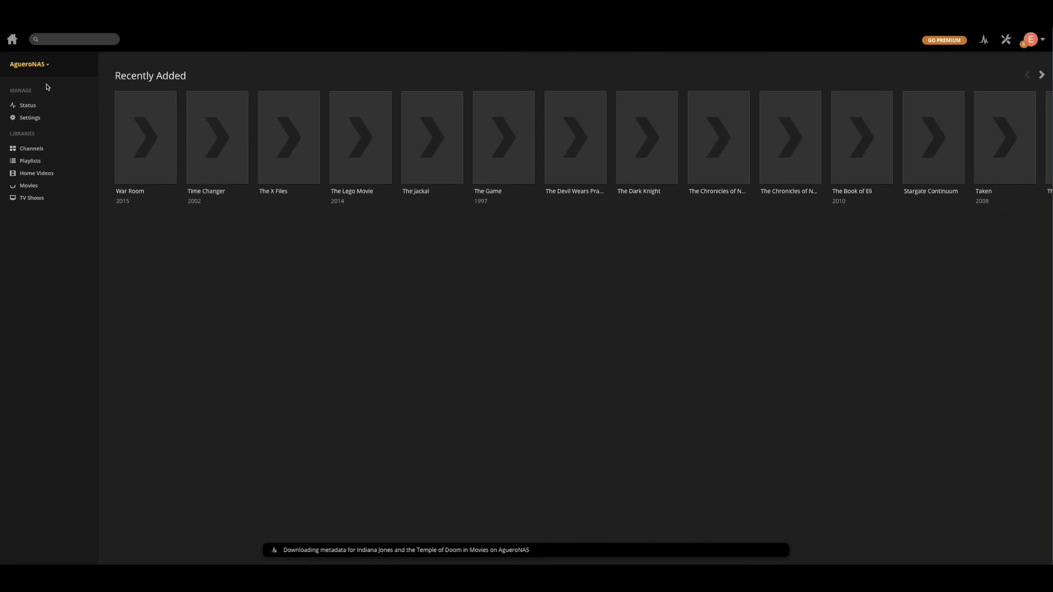
pyautogui.click(29, 186)
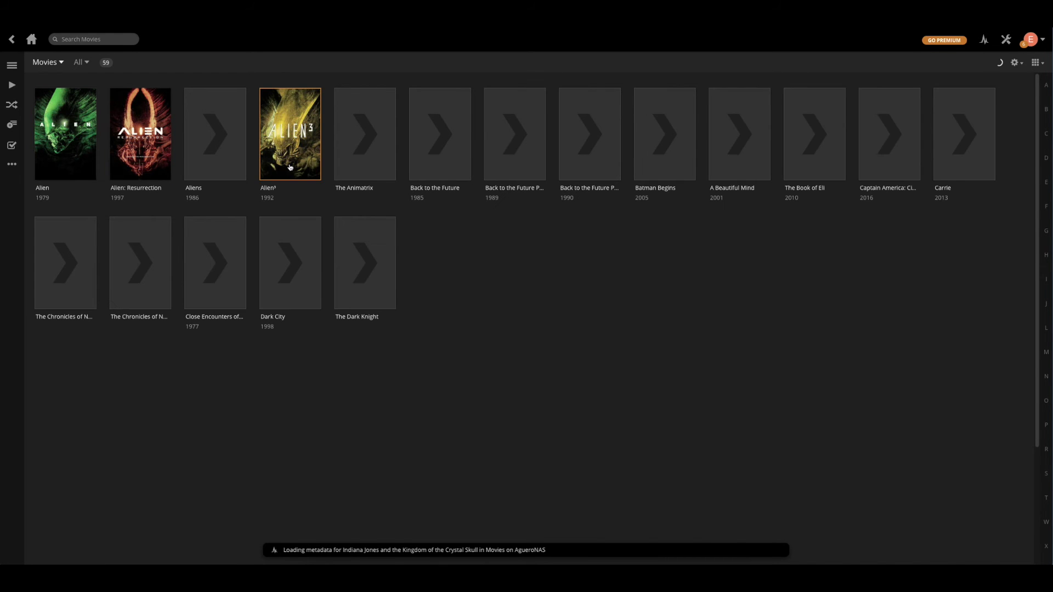
pyautogui.scroll(-2, 417, 200)
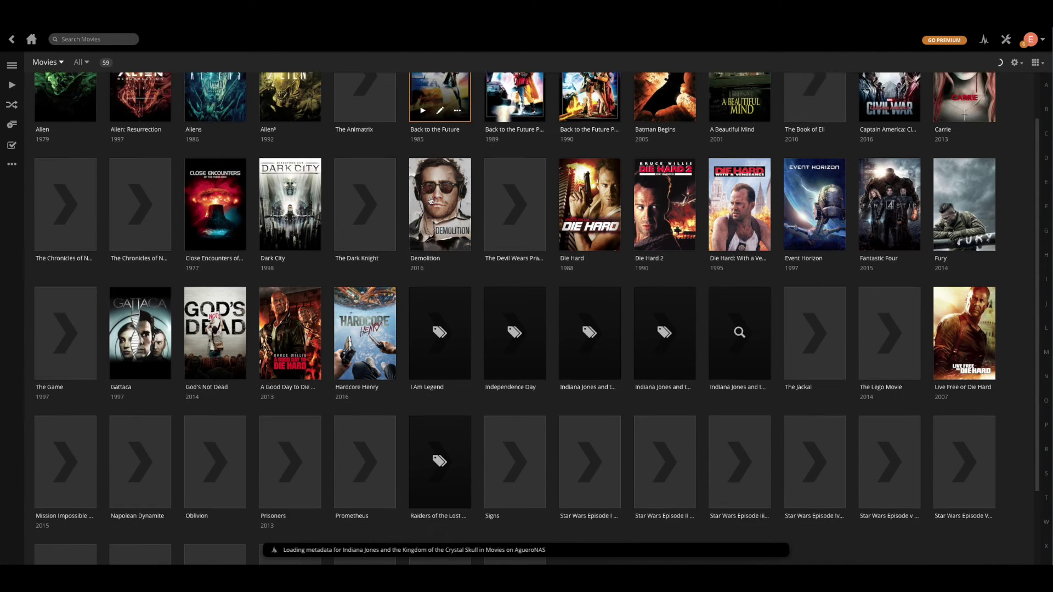
pyautogui.scroll(2, 429, 200)
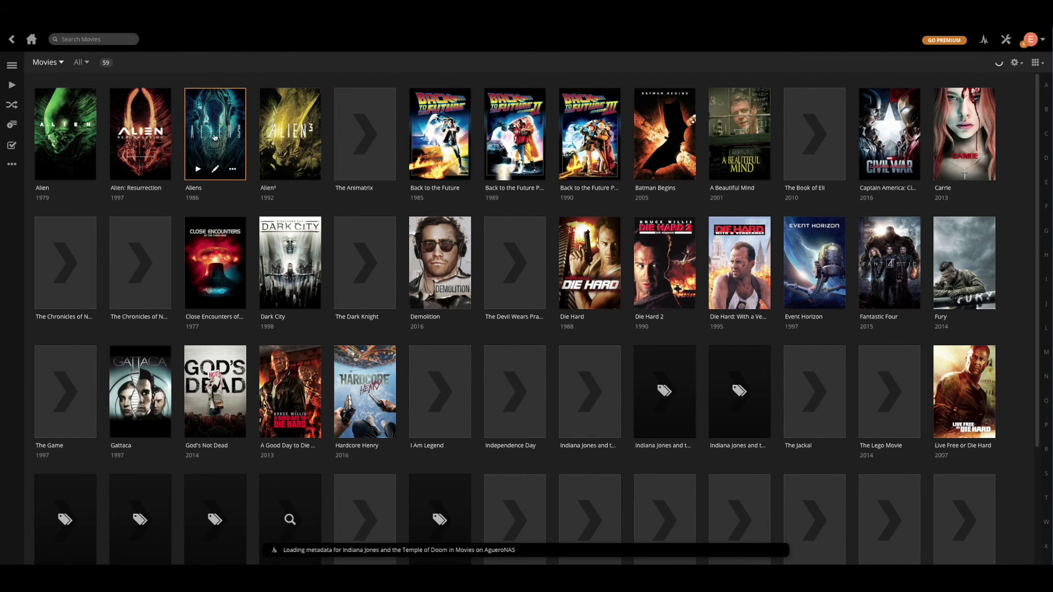
# Review the Aliens summary and tagline in the metadata editor, then cancel without saving
pyautogui.click(215, 169)
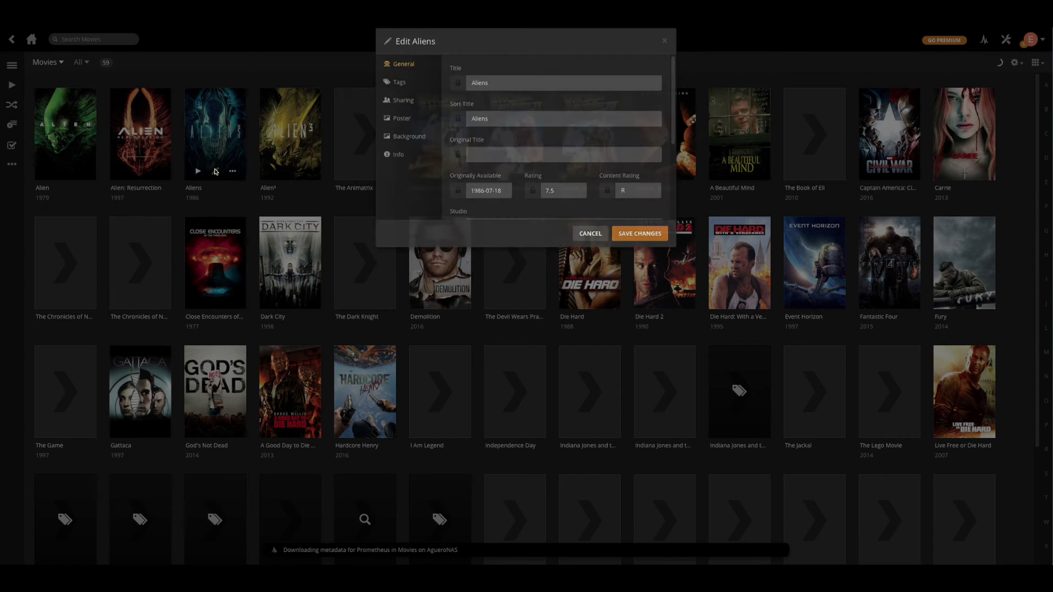
pyautogui.scroll(-3, 532, 155)
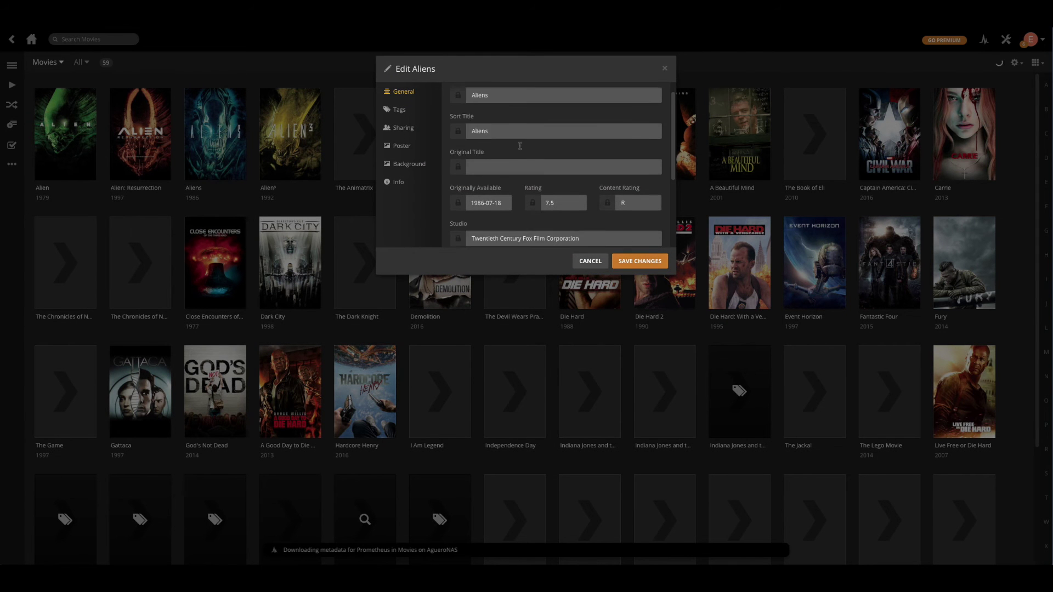
pyautogui.moveTo(572, 224); pyautogui.dragTo(478, 198)
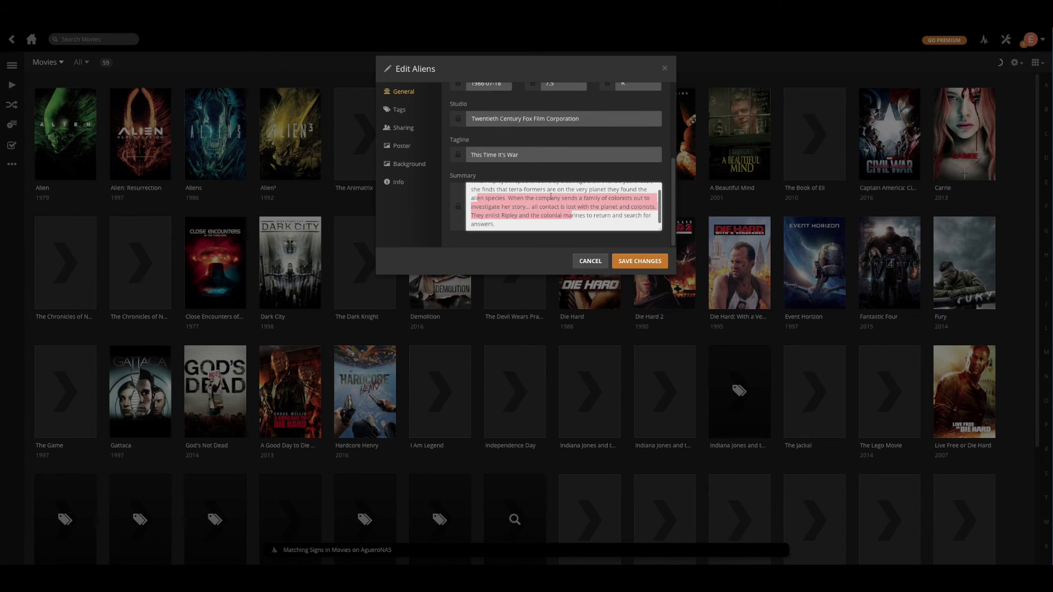
pyautogui.click(526, 155)
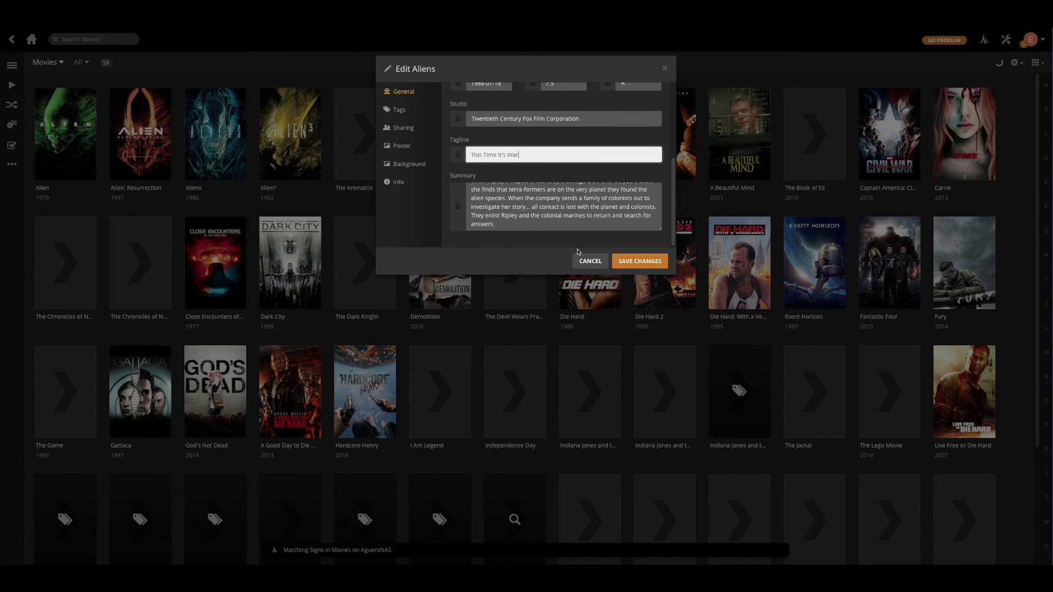
pyautogui.click(589, 262)
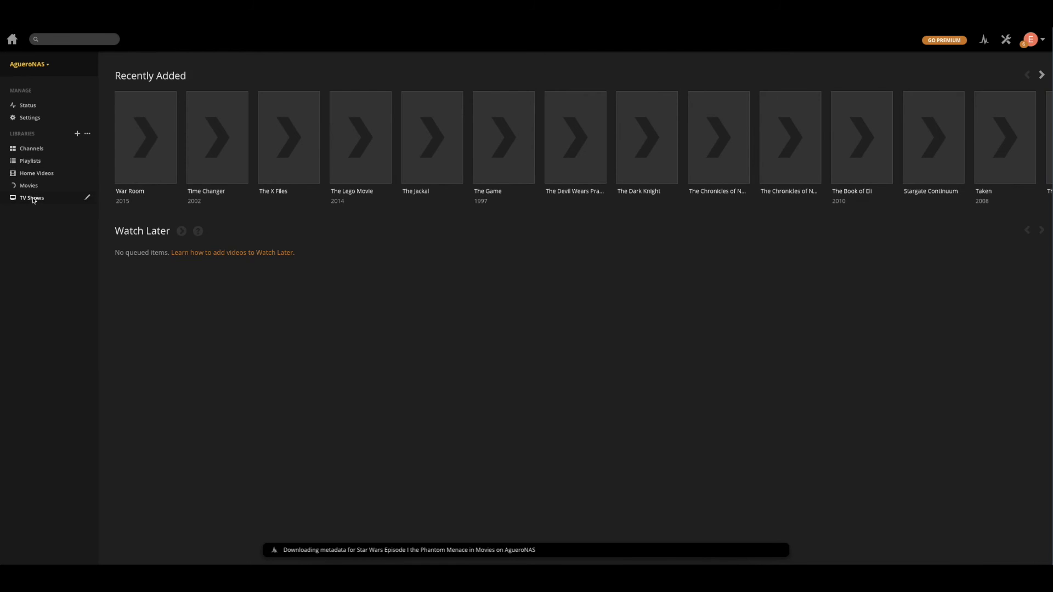
# Check the empty TV Shows library, then return home and reopen the Movies library
pyautogui.click(34, 199)
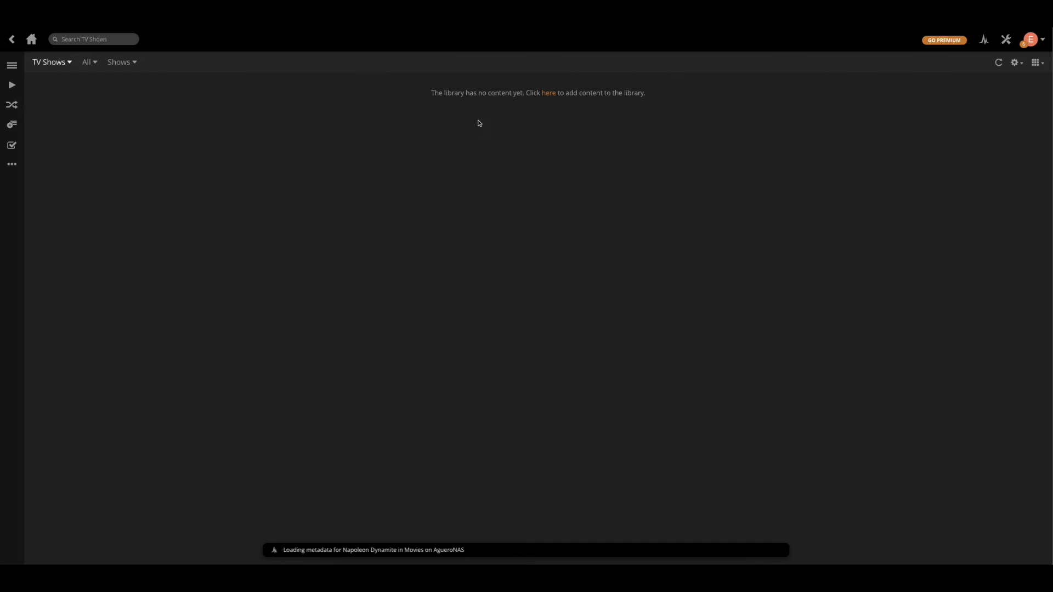
pyautogui.click(14, 43)
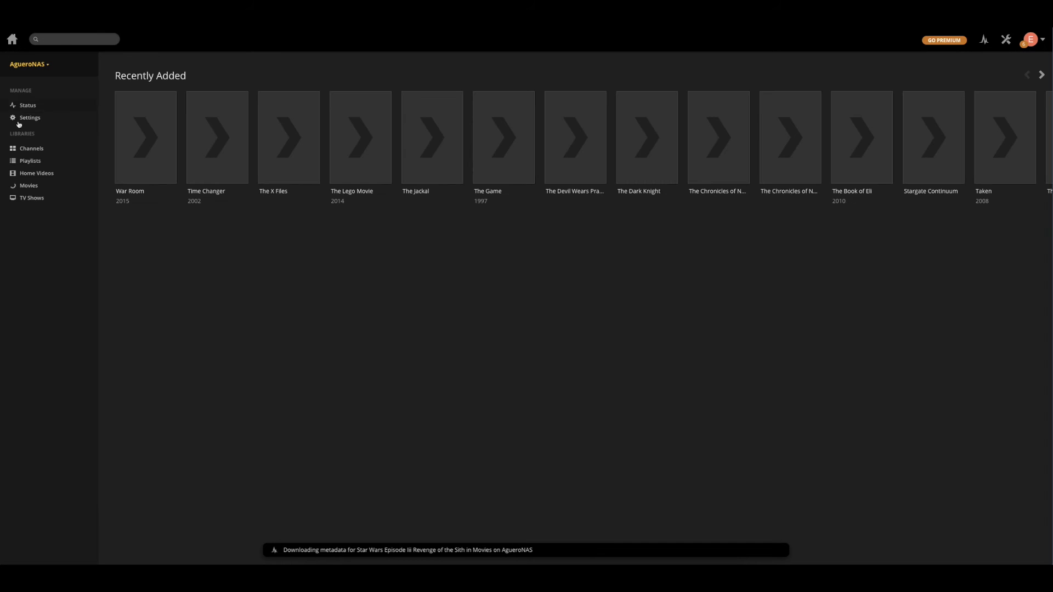
pyautogui.click(27, 188)
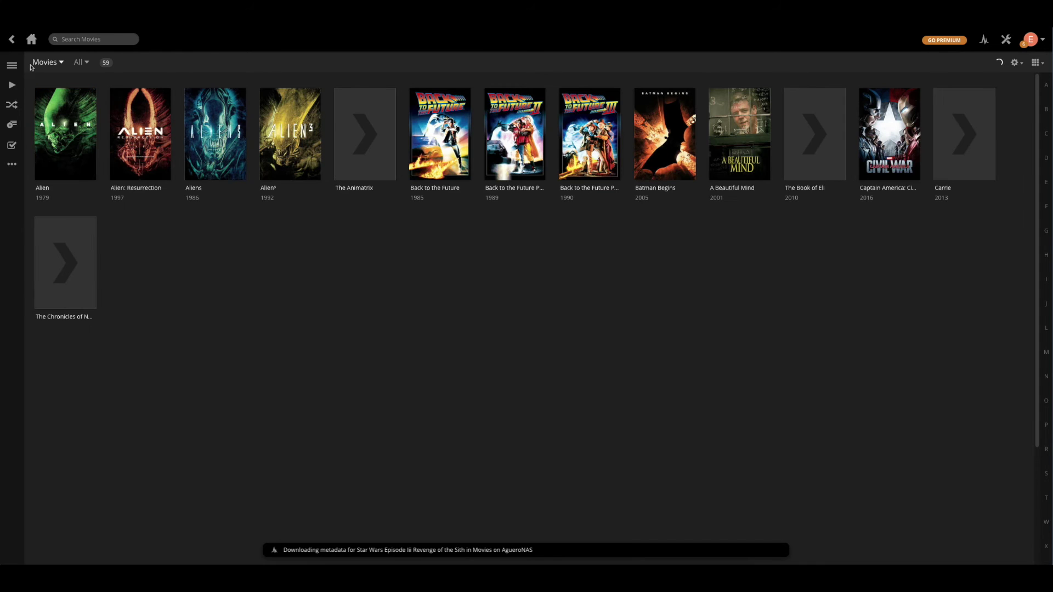
pyautogui.hotkey('alt', 'Left')
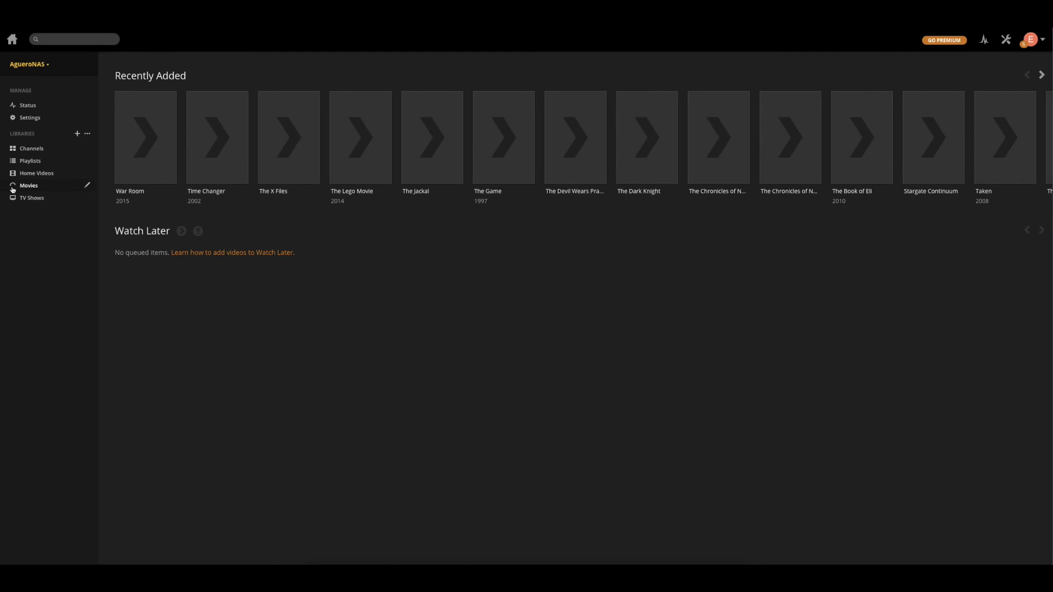
pyautogui.click(28, 188)
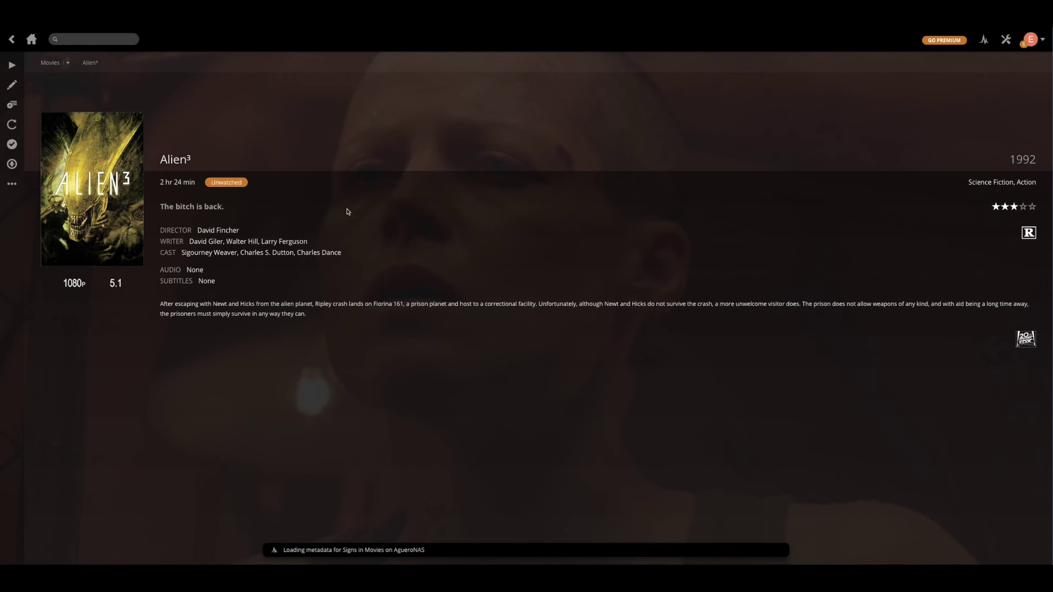
# Go back from the Alien³ details page to the Movies library
pyautogui.click(11, 39)
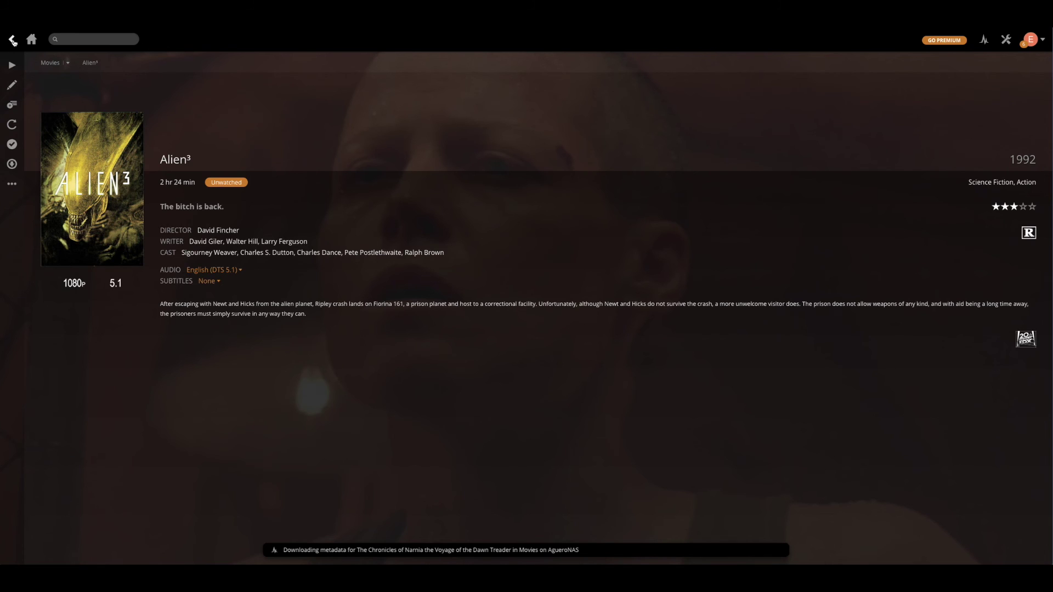
pyautogui.click(12, 40)
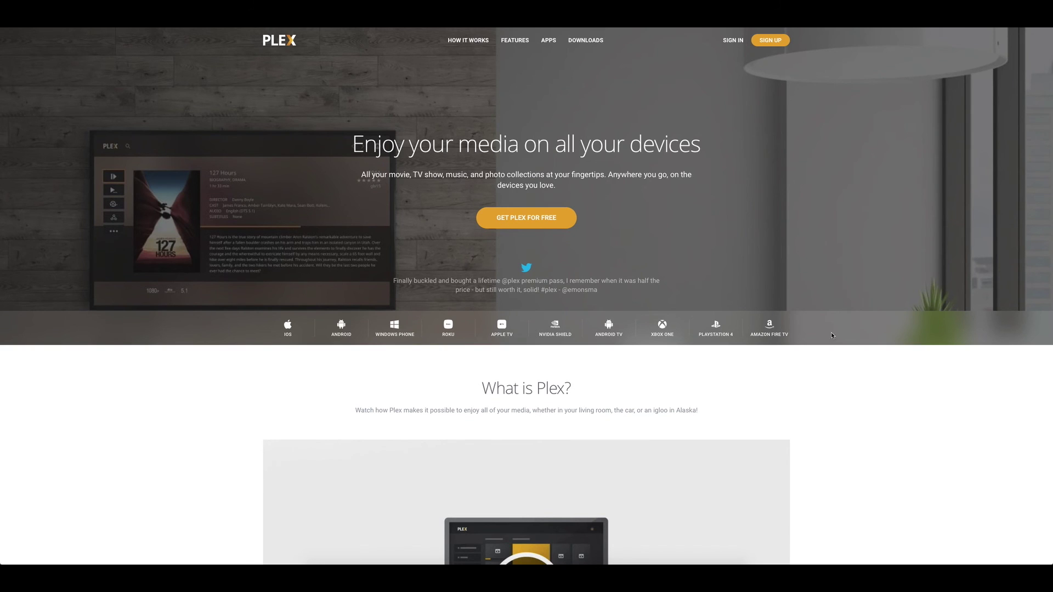
# On plex.tv Downloads, reveal Get an App and expand the 'Choose your app' list
pyautogui.click(583, 43)
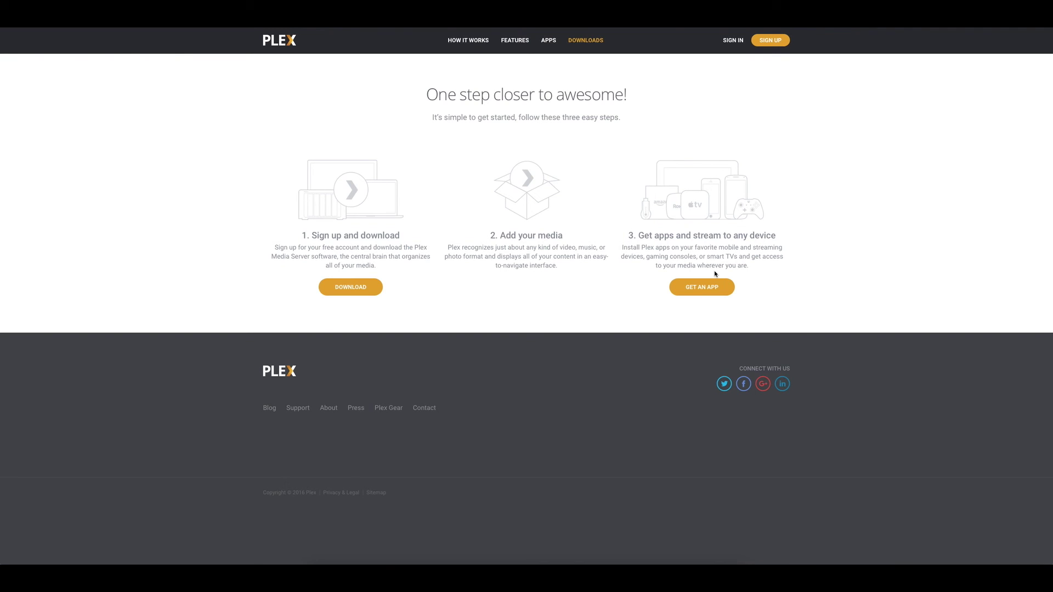
pyautogui.click(690, 289)
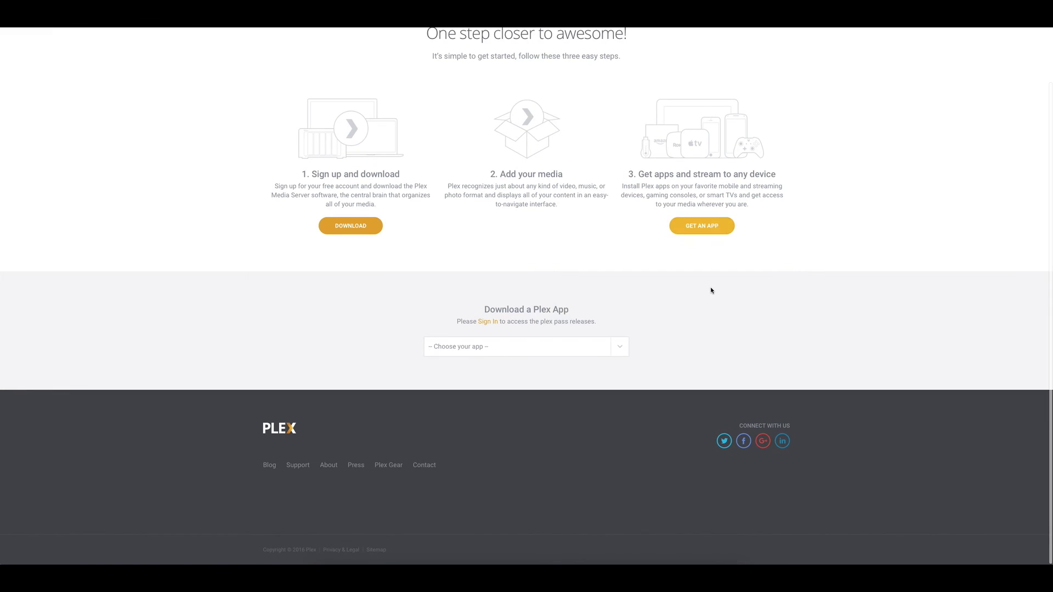
pyautogui.click(617, 346)
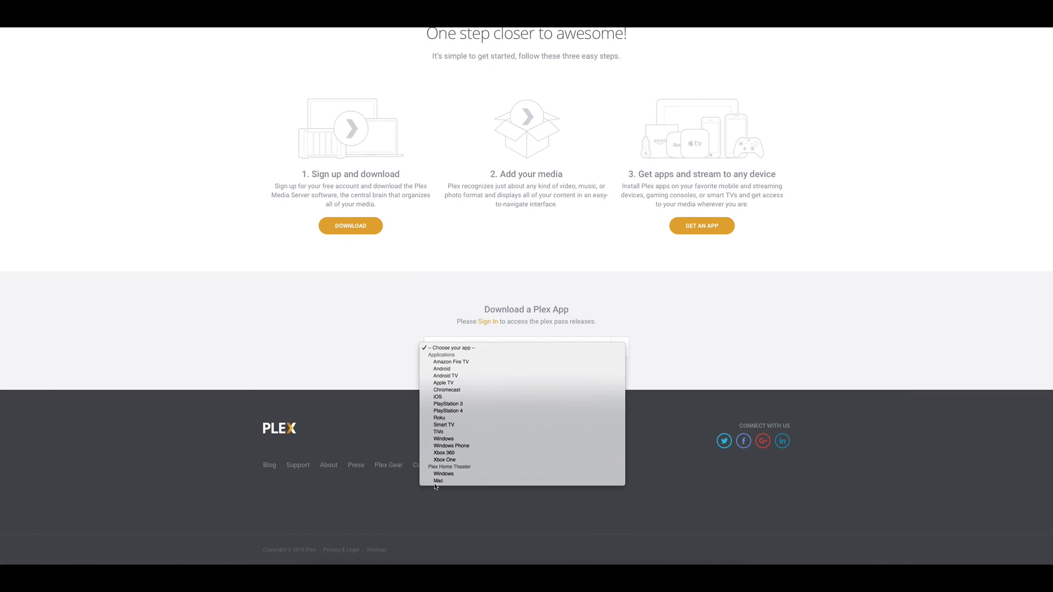
# Select Mac under Plex Home Theater and download the 64-bit version
pyautogui.click(455, 481)
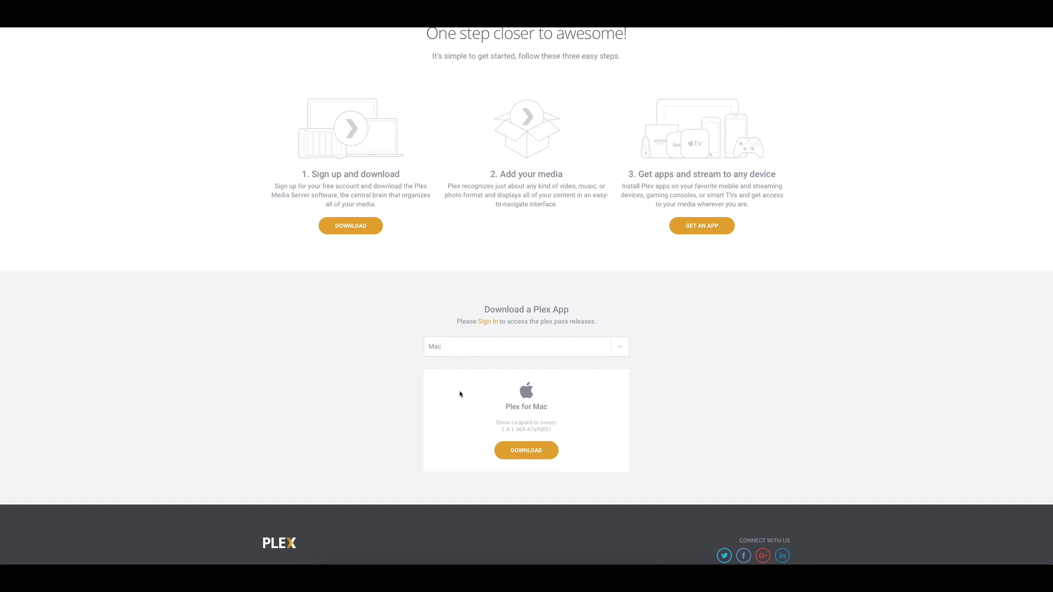
pyautogui.click(544, 455)
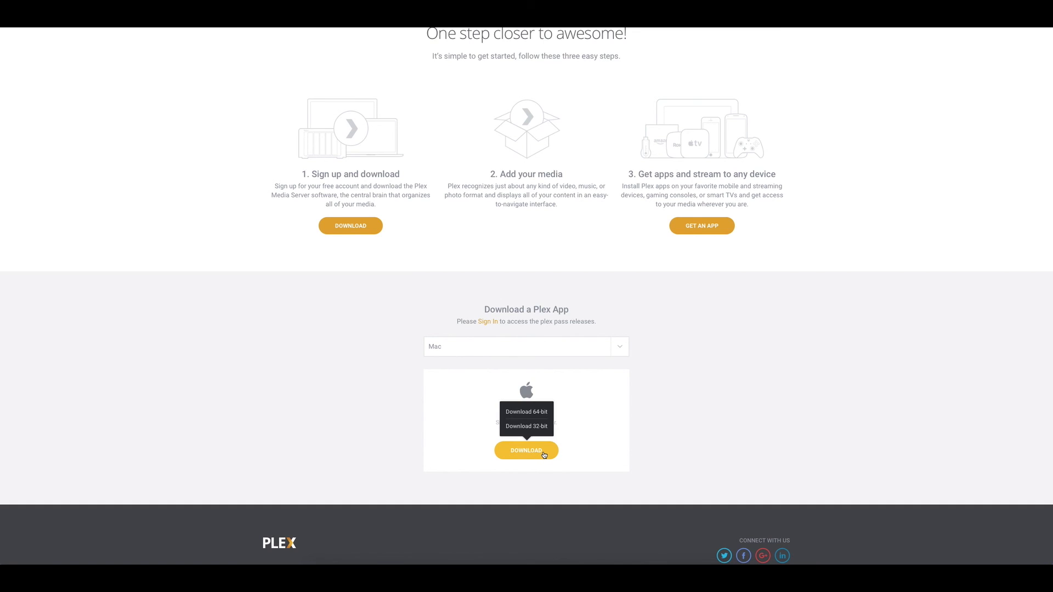
pyautogui.click(532, 416)
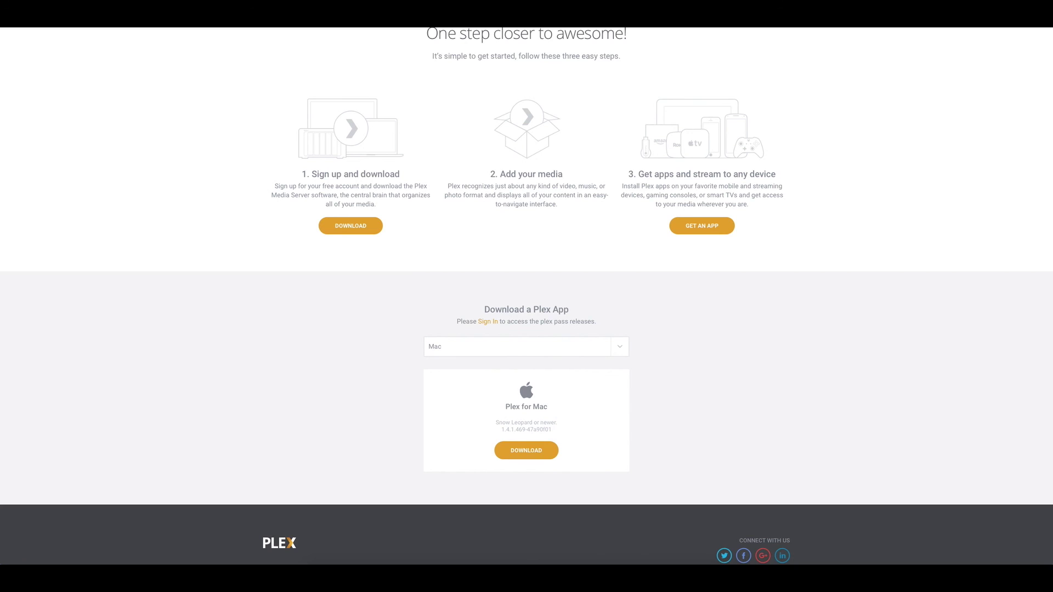
# Launch Plex Home Theater.app from Safari's downloads and allow it to open despite the warning
pyautogui.click(1001, 22)
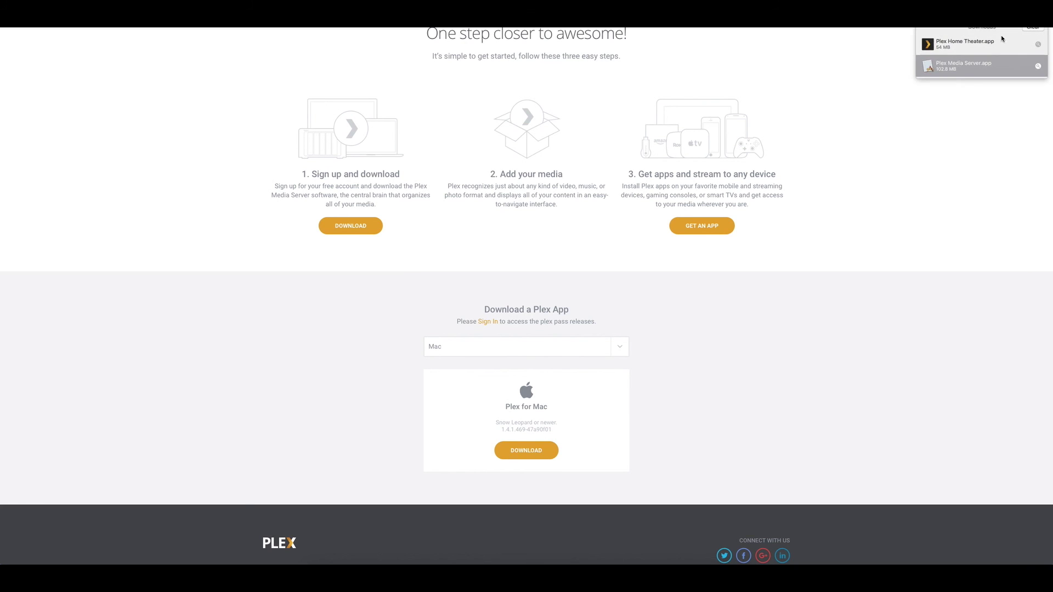
pyautogui.click(941, 45)
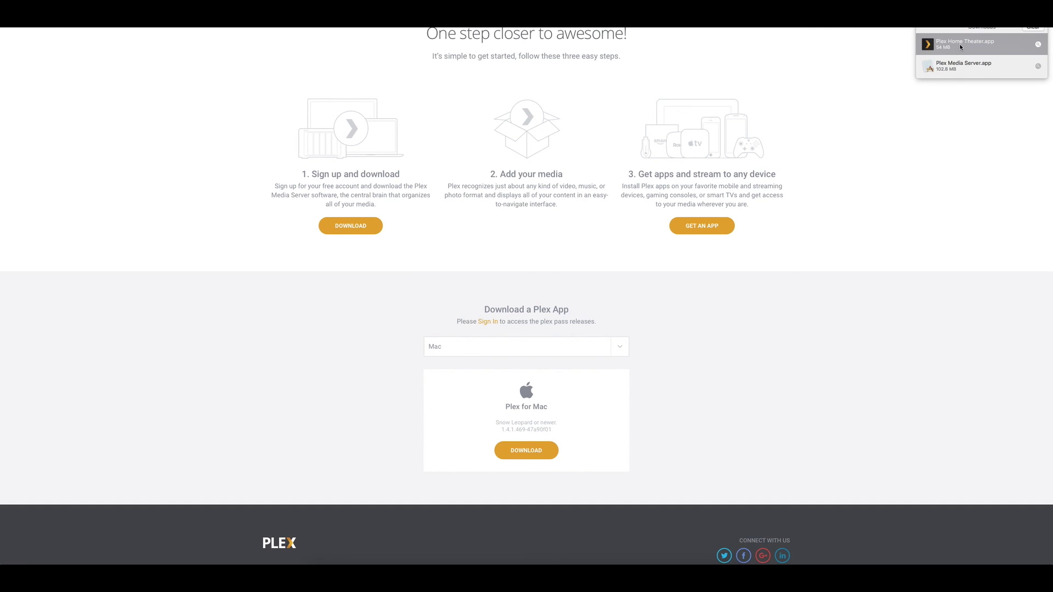
pyautogui.doubleClick(960, 44)
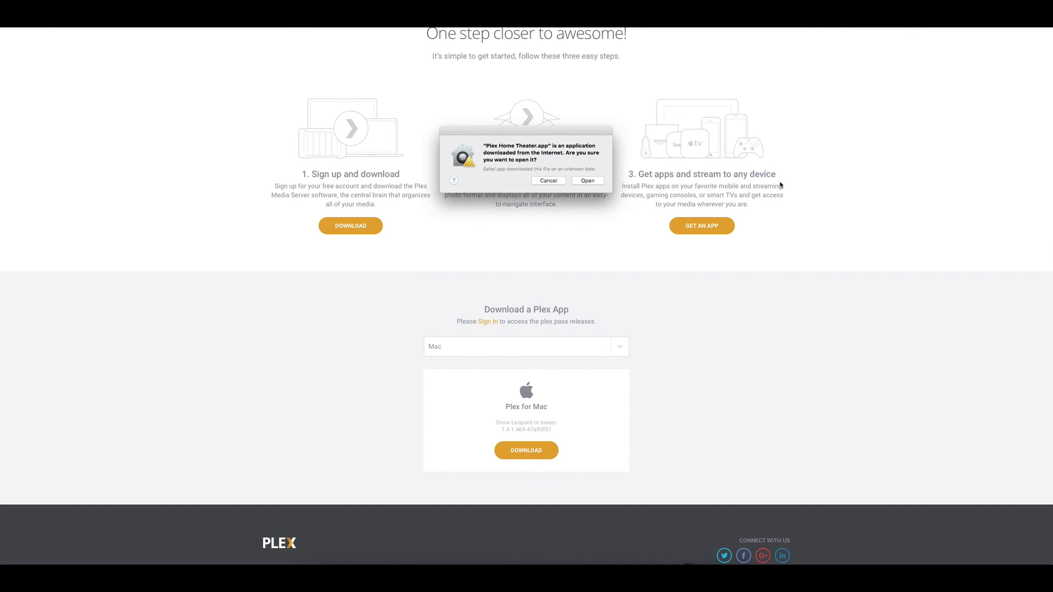
pyautogui.click(588, 181)
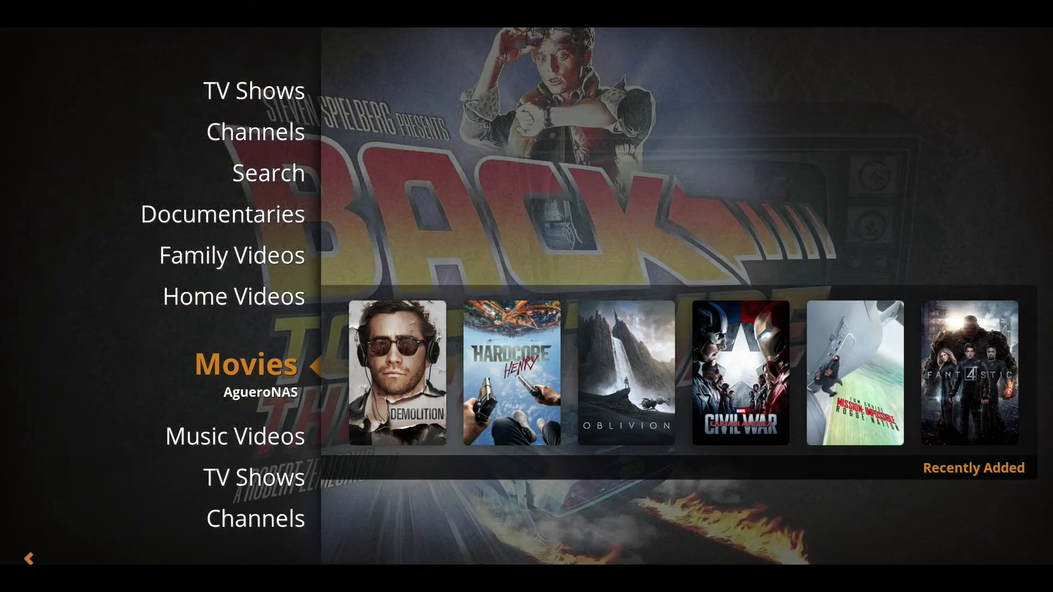
# Enter the Movies grid, move to The Book of Eli, and open it to play
pyautogui.press('Return')
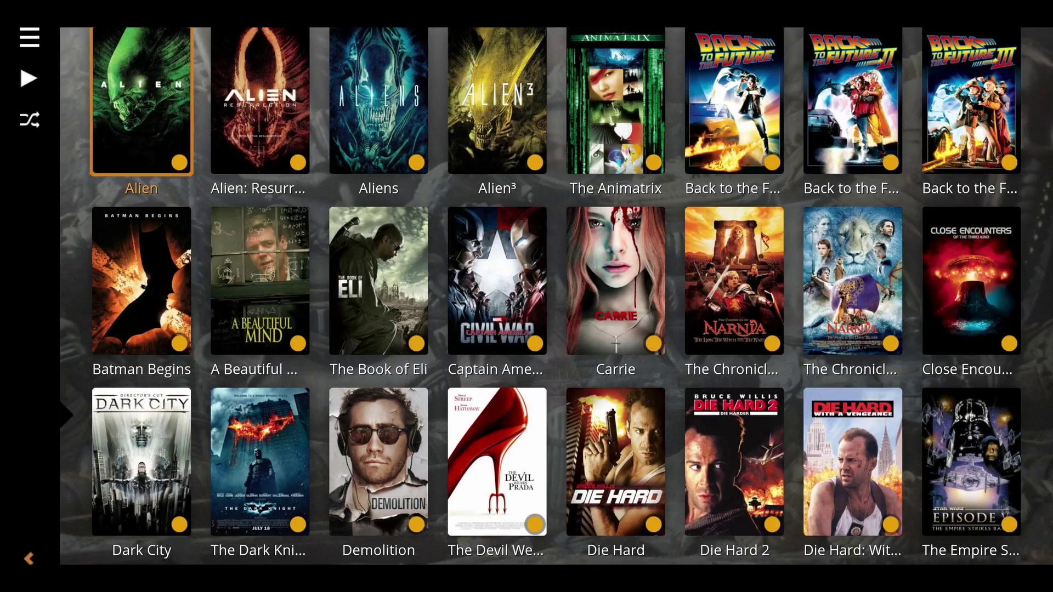
pyautogui.press('Down')
pyautogui.press('Down')
pyautogui.press('Up')
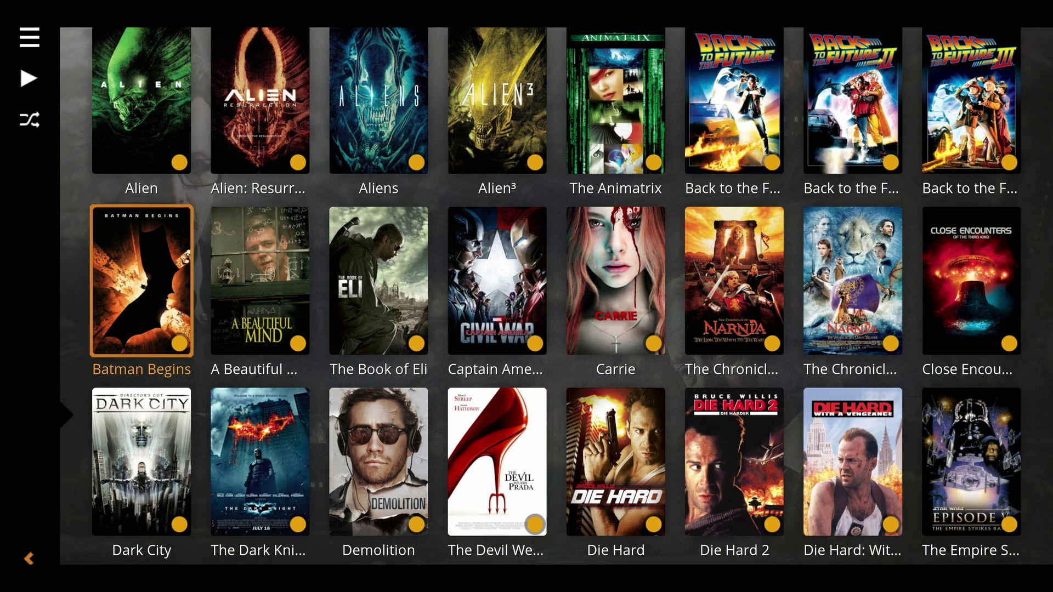
pyautogui.press('Right')
pyautogui.press('Right')
pyautogui.press('Right')
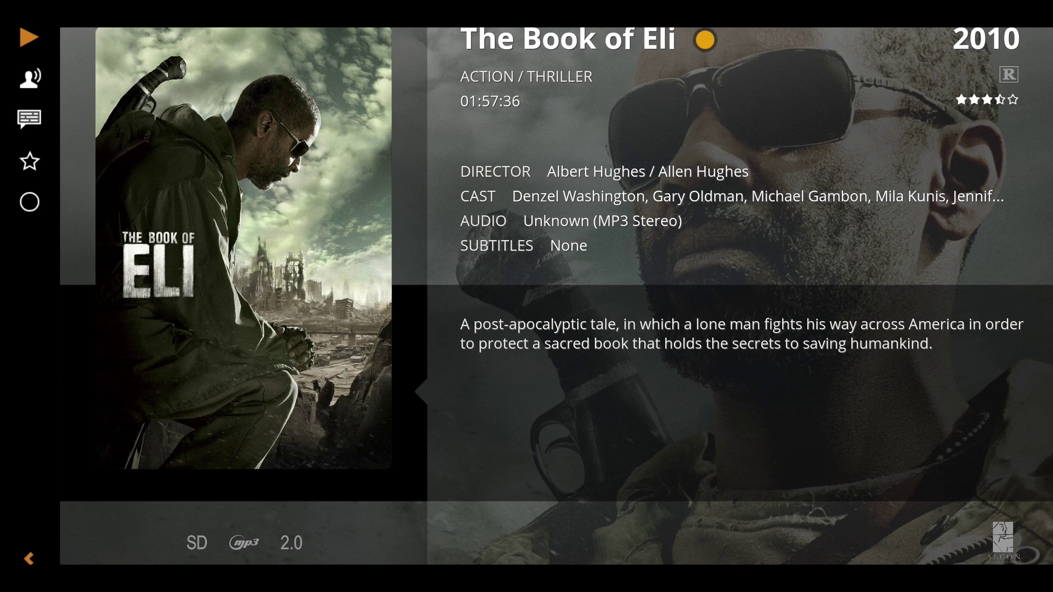
pyautogui.press('Return')
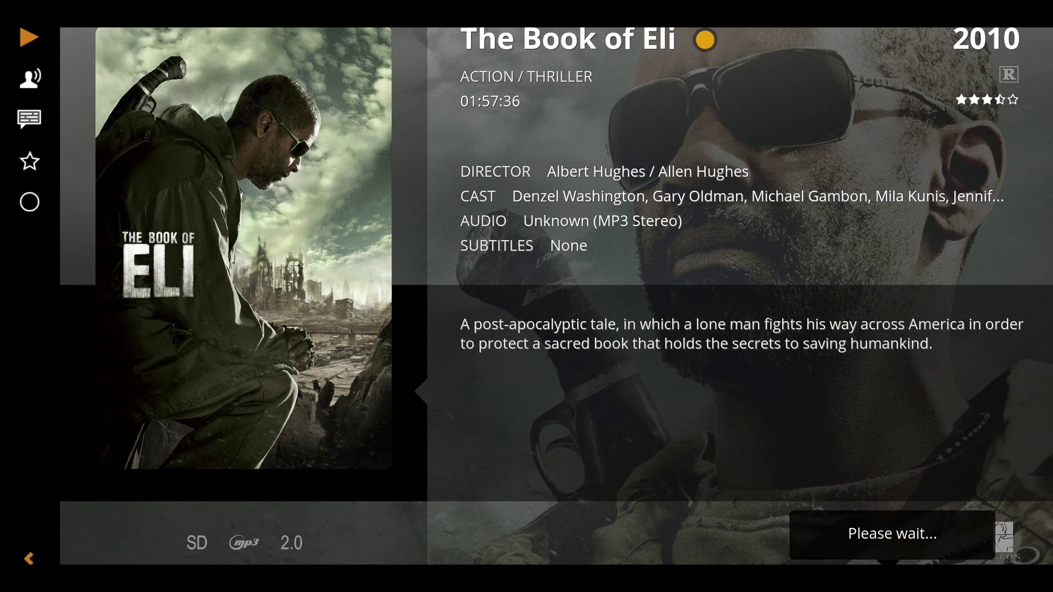